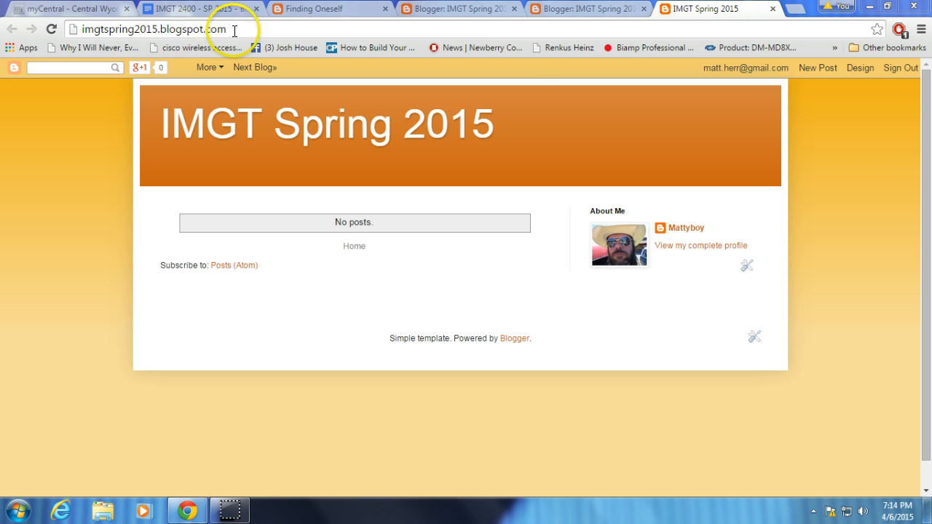
Open the layout settings of the IMGT Spring 2015 blog.
left_click_drag(234, 30, 79, 29)
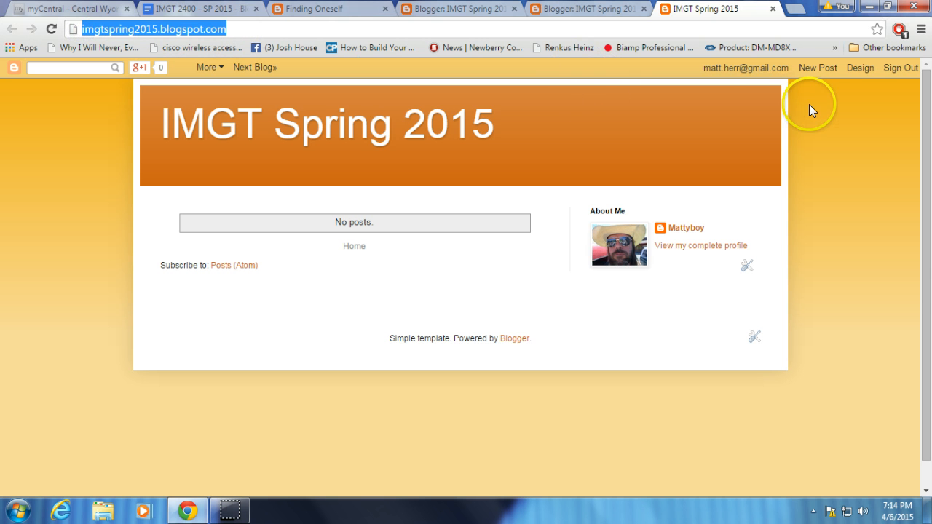
left_click(858, 69)
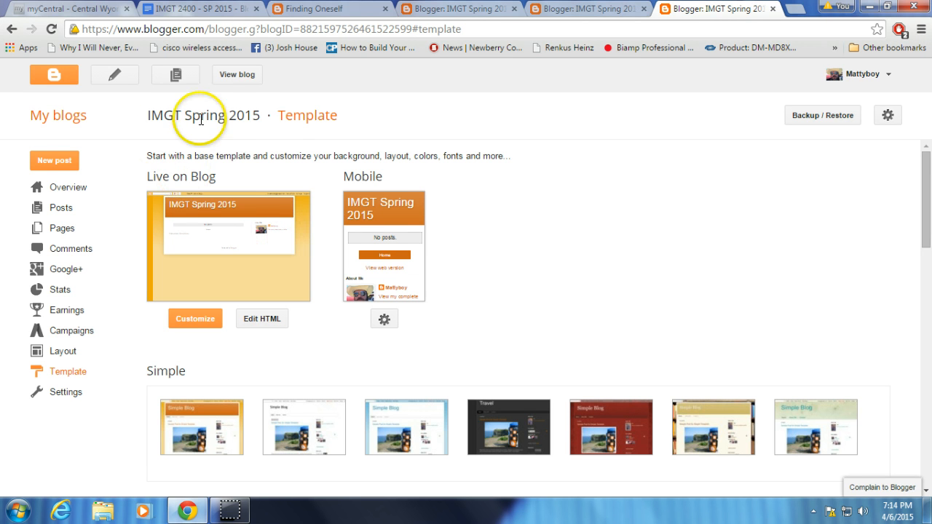
left_click_drag(260, 114, 139, 113)
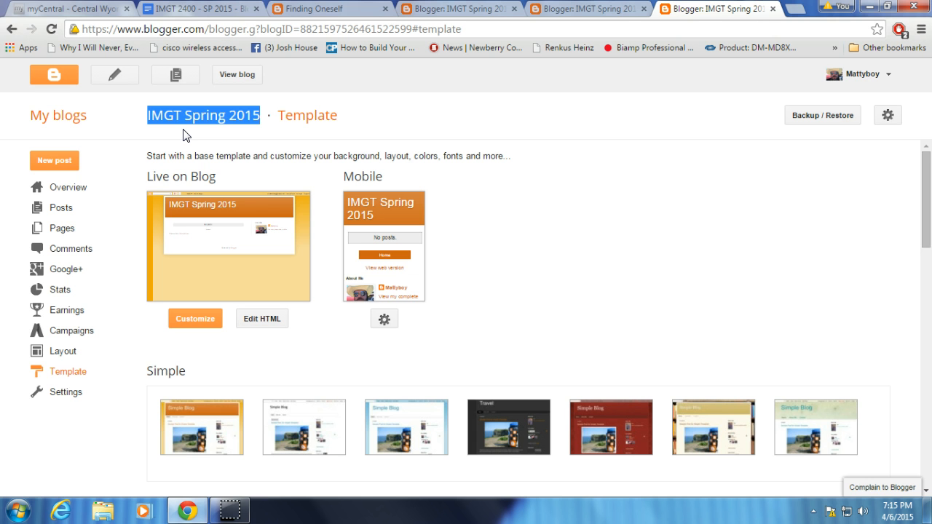
left_click(57, 355)
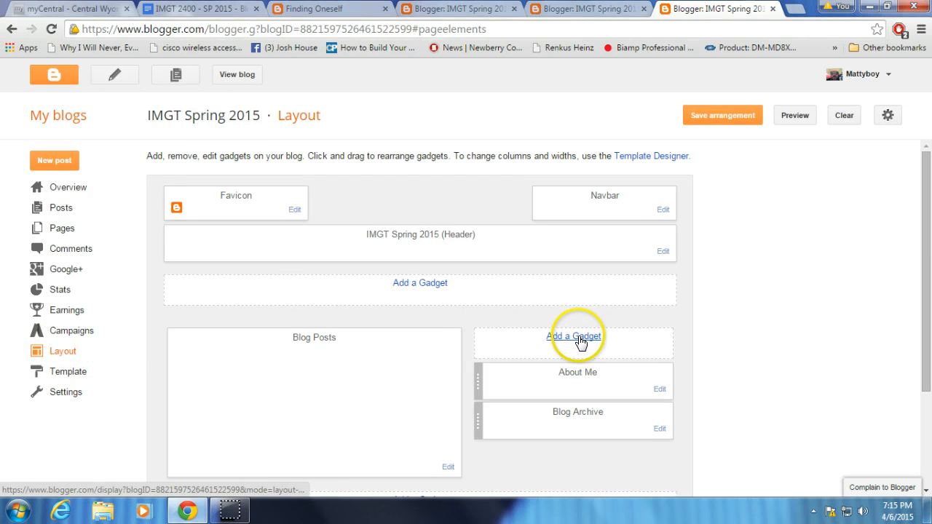
Add an HTML/JavaScript gadget to the sidebar titled "Current Resume" with the lines "PDF Resume" and "Text Resume", and save it.
left_click(575, 337)
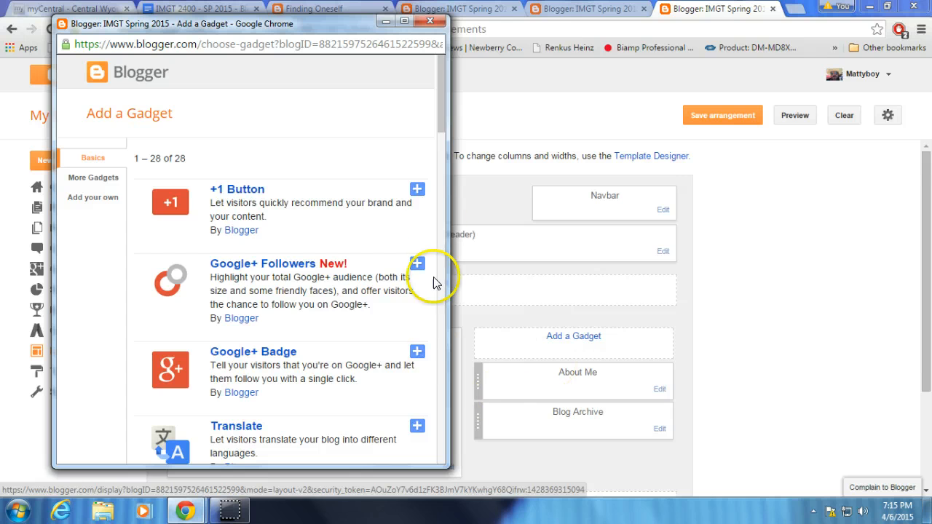
left_click_drag(442, 129, 433, 264)
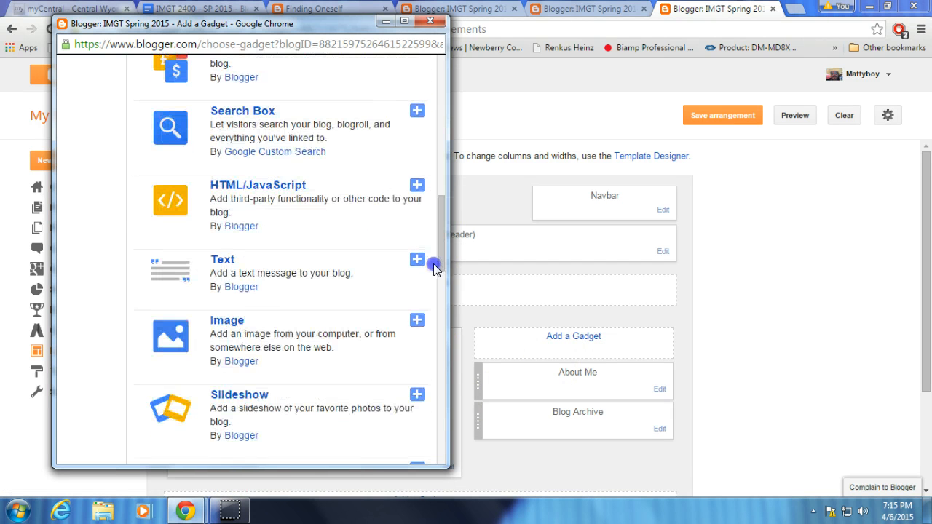
left_click(240, 188)
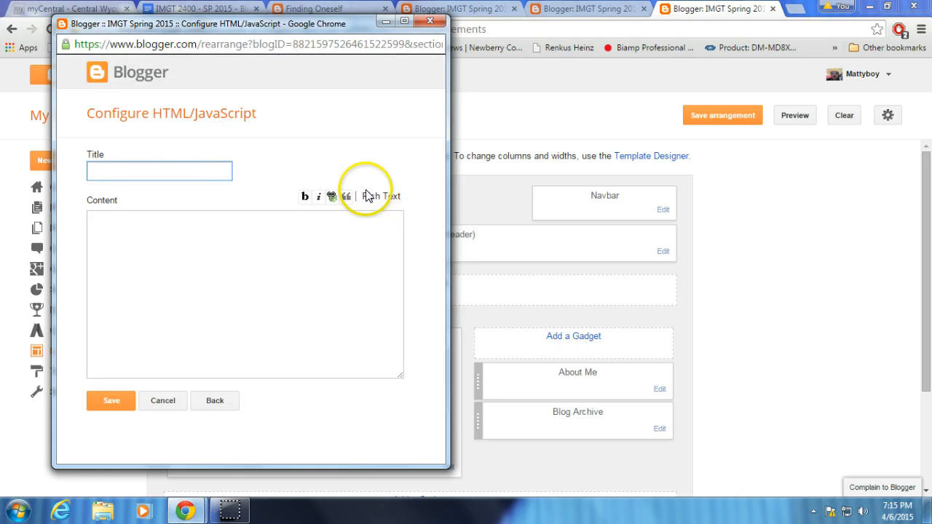
left_click(120, 171)
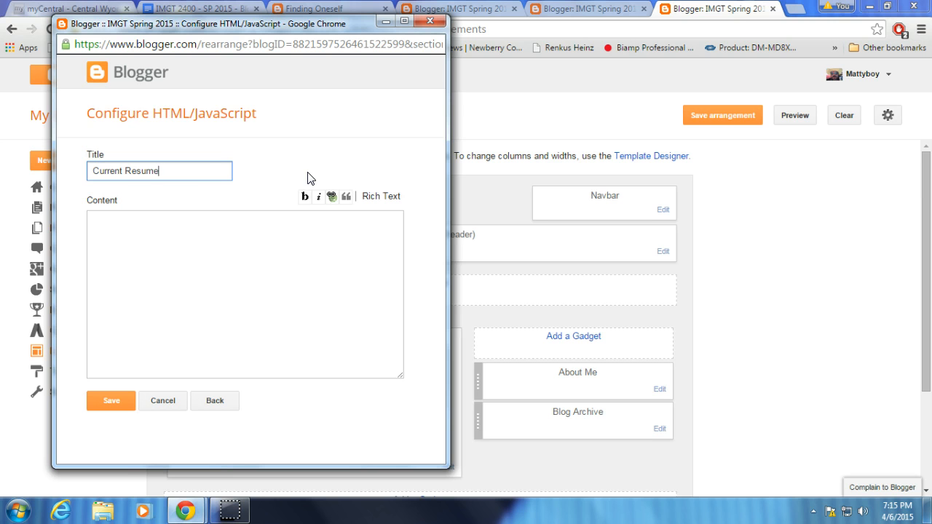
left_click(194, 268)
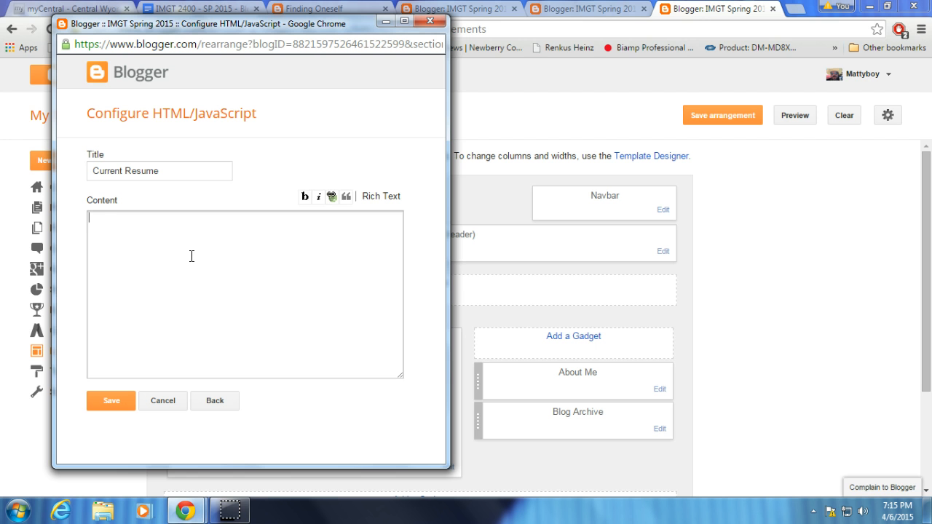
type("PDF R")
type("esume")
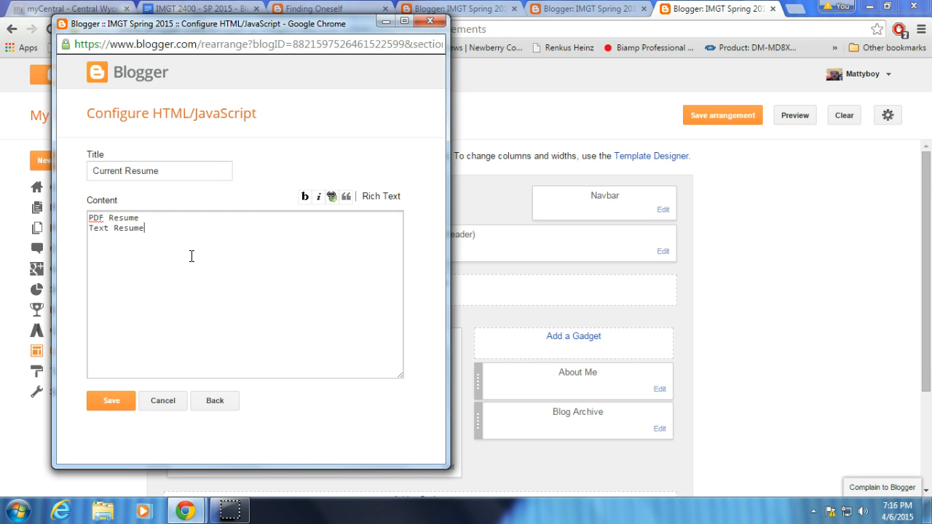
left_click(109, 400)
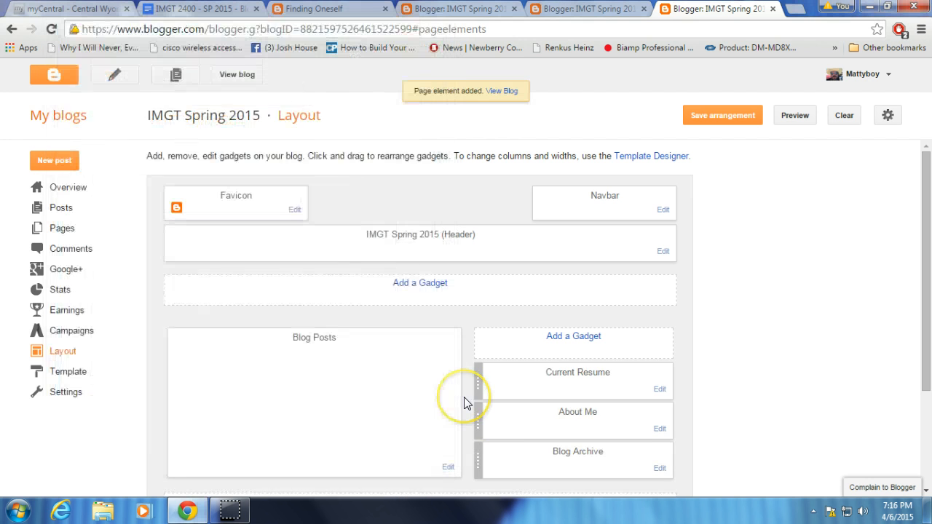
View the blog and edit its Current Resume gadget, adding a <br> tag after "PDF Resume", and save it.
left_click(231, 74)
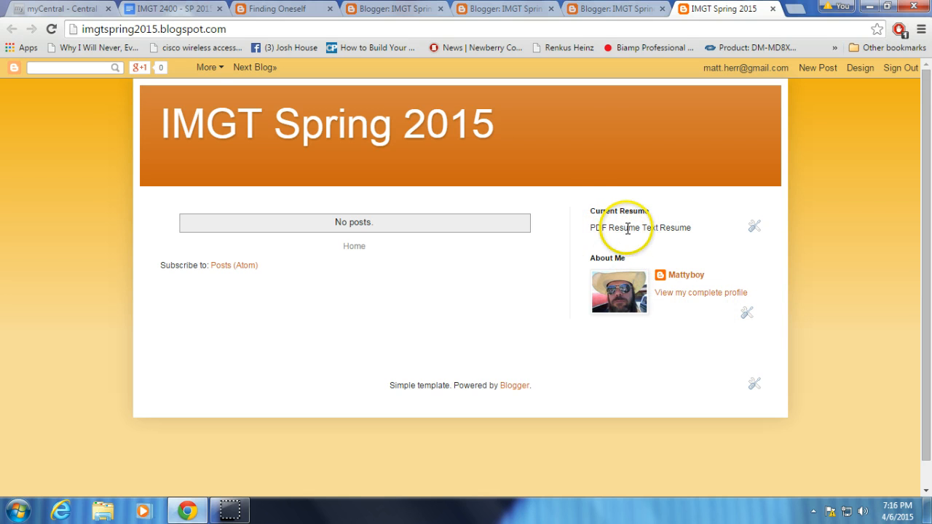
left_click(753, 232)
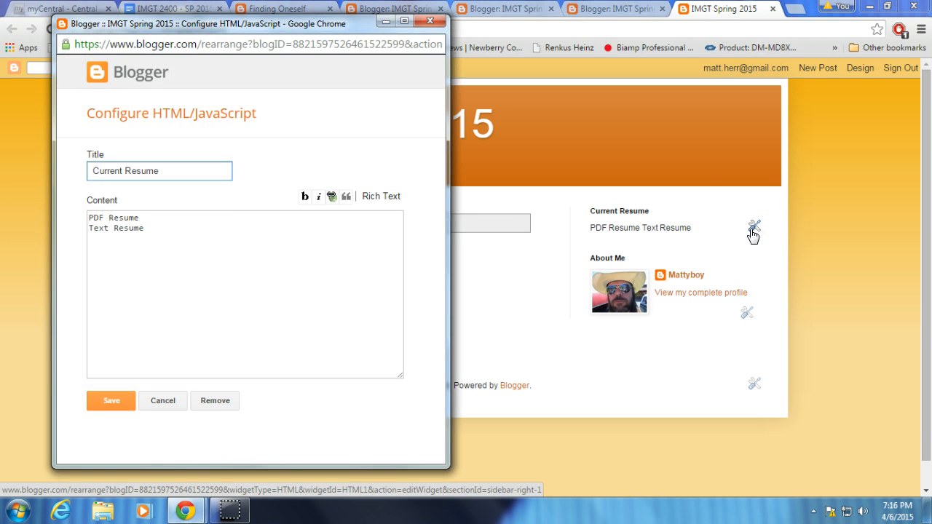
left_click(206, 217)
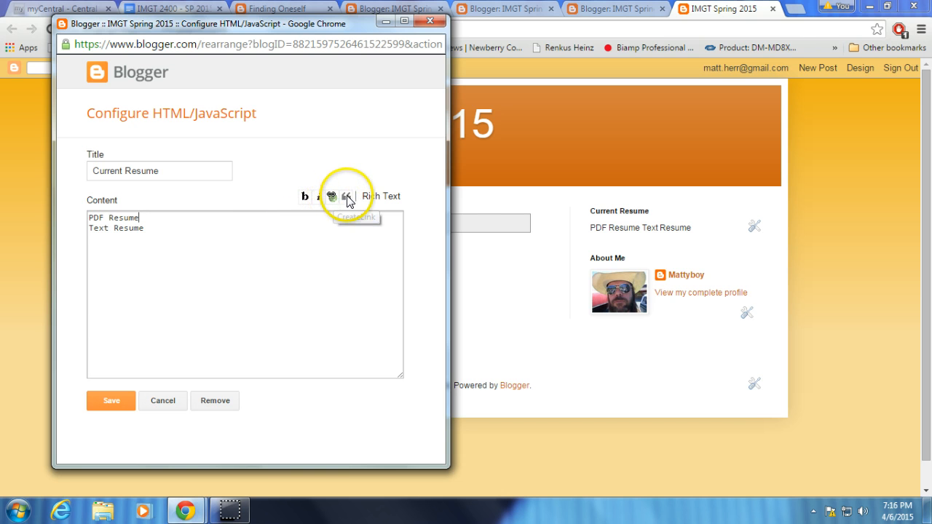
left_click(163, 219)
left_click(162, 219)
type("<")
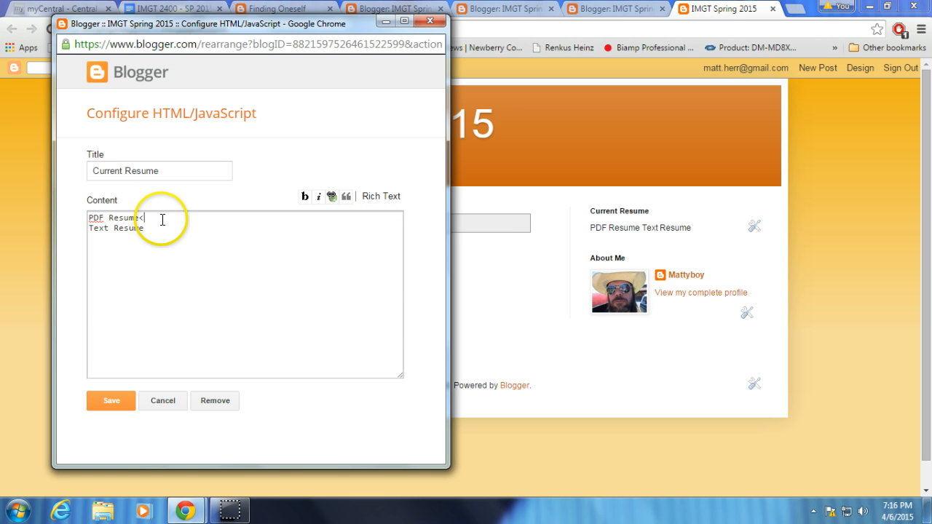
type("br>")
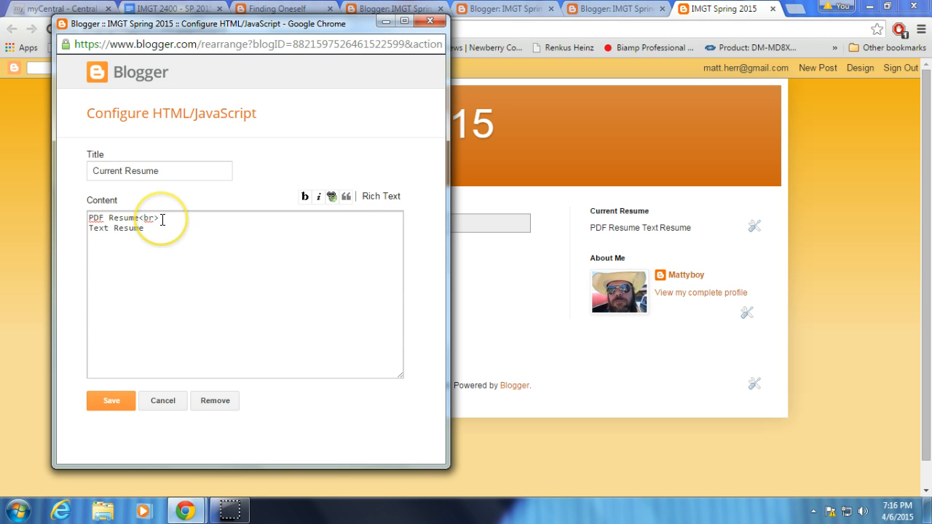
left_click(112, 400)
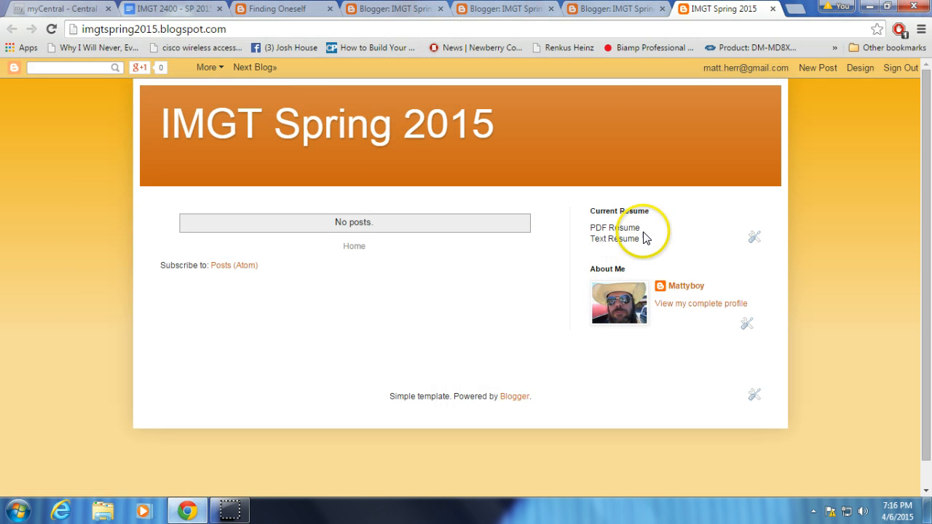
left_click(603, 229)
left_click(605, 242)
left_click(604, 227)
left_click(610, 228)
left_click(616, 241)
left_click(616, 240)
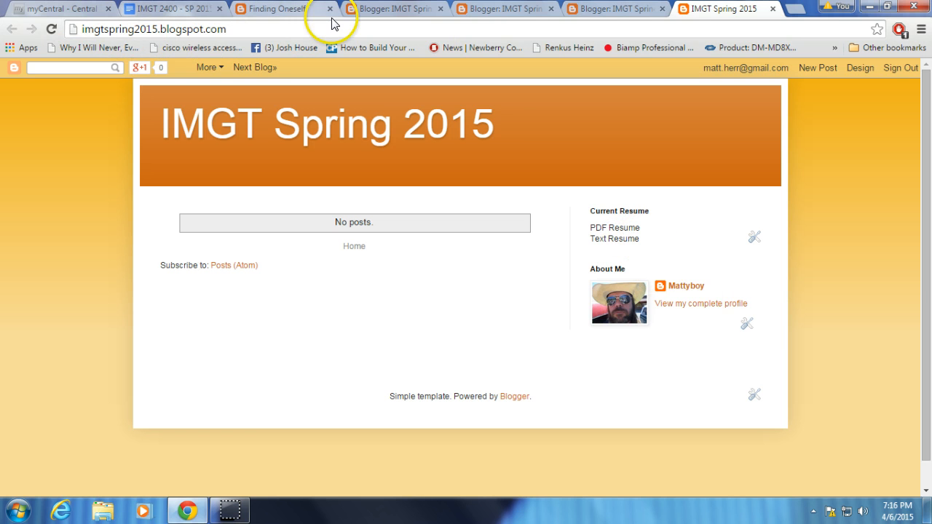
Open Google Drive at drive.google.com in a new browser tab.
left_click(156, 9)
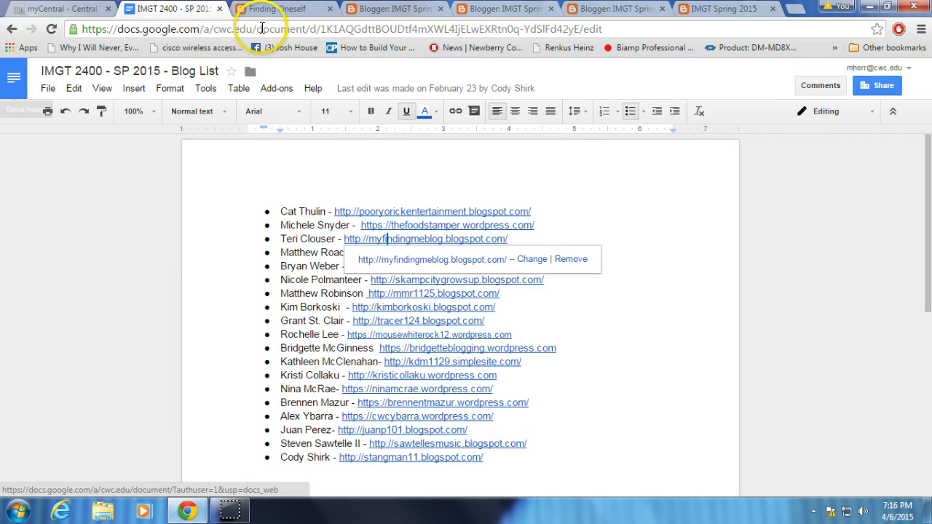
left_click(795, 8)
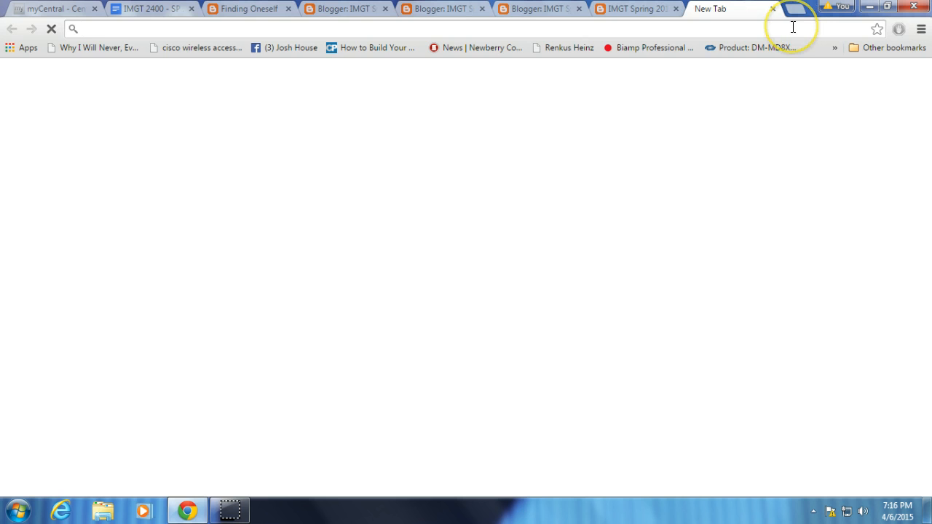
type("drive.google.com")
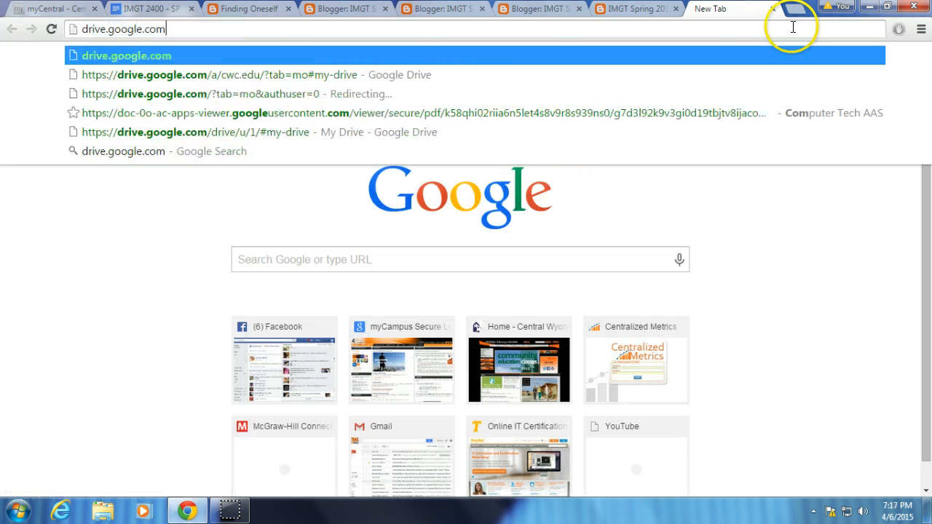
key("Return")
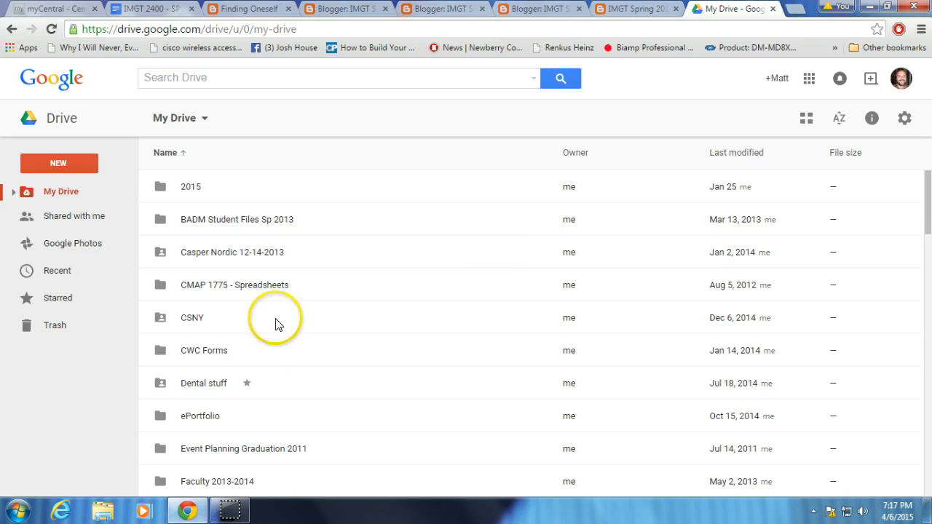
Create a folder named "Resume" at the top level of My Drive.
double_click(187, 191)
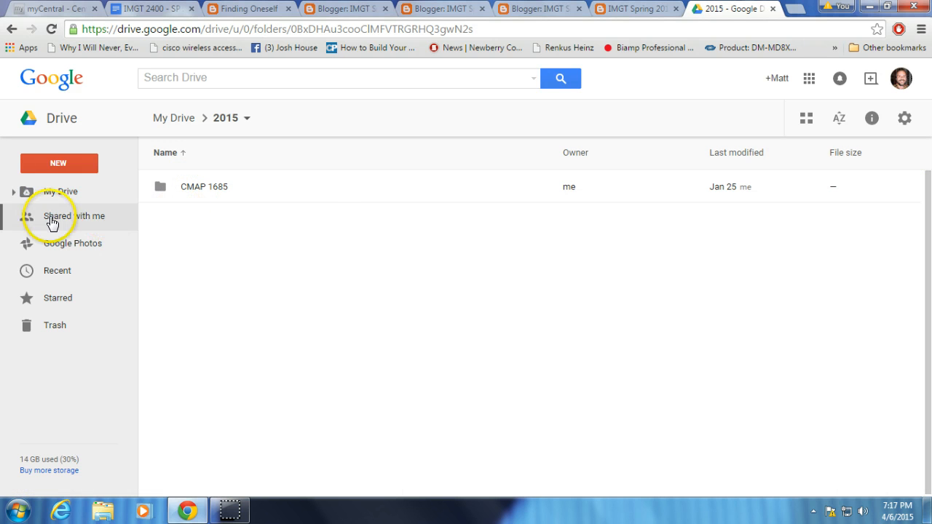
left_click(25, 191)
left_click(49, 161)
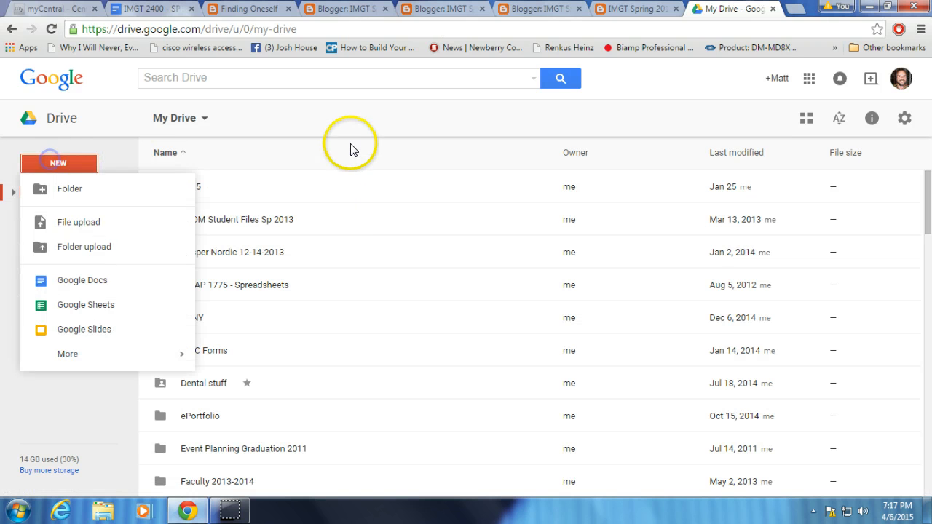
left_click(64, 189)
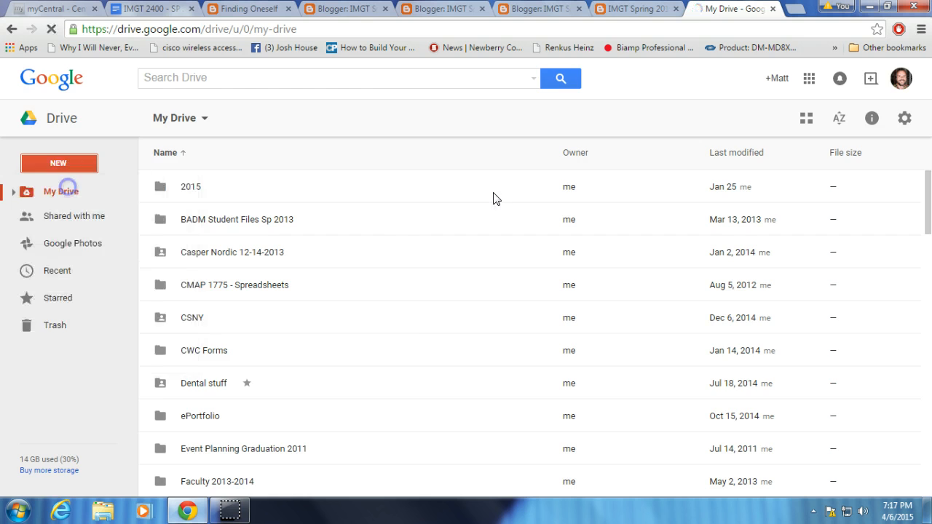
type("Resume")
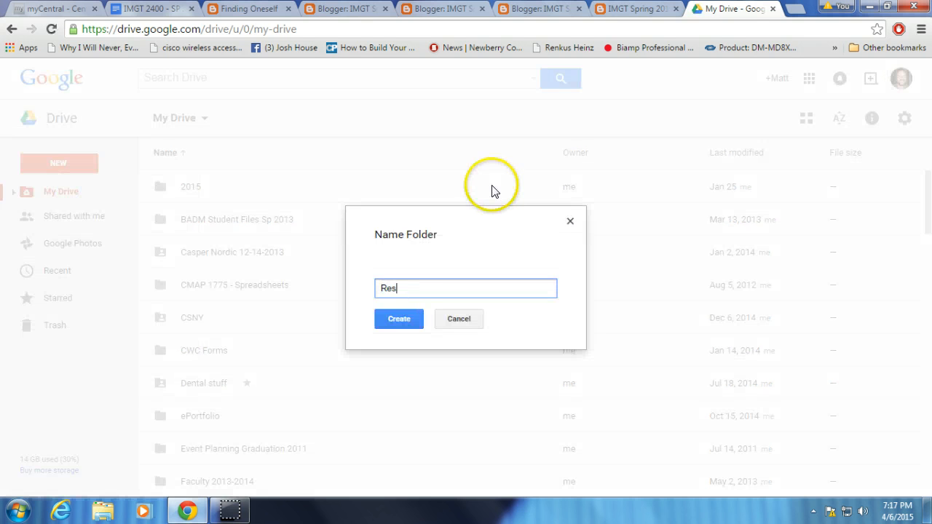
left_click(401, 318)
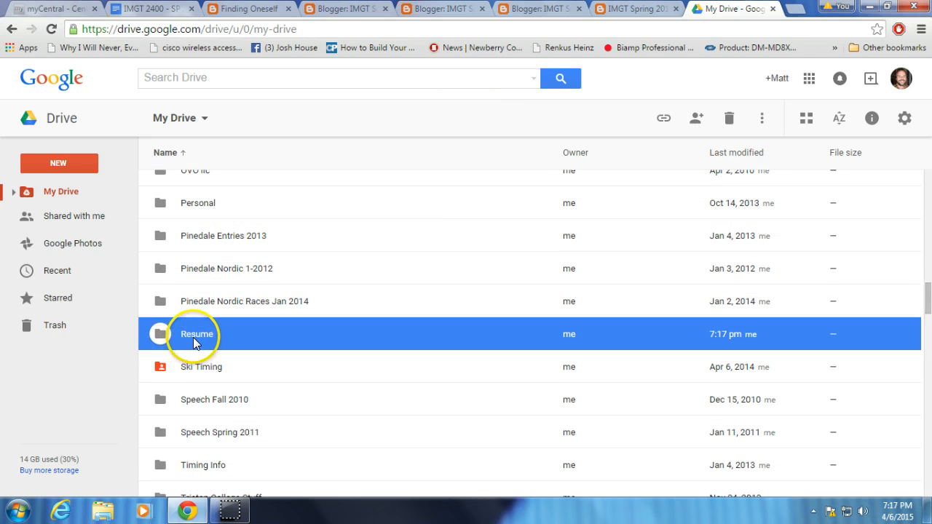
Create a new Google Docs document inside the Resume folder.
double_click(194, 340)
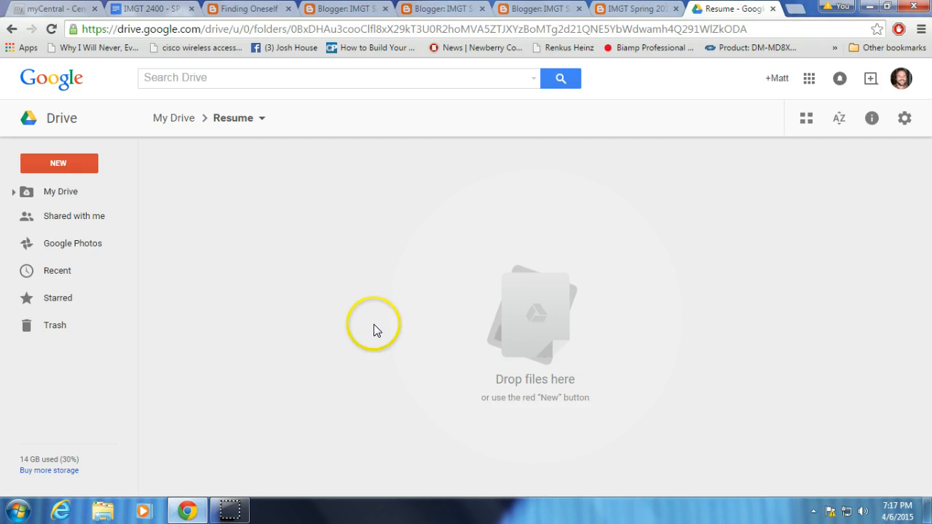
left_click(66, 163)
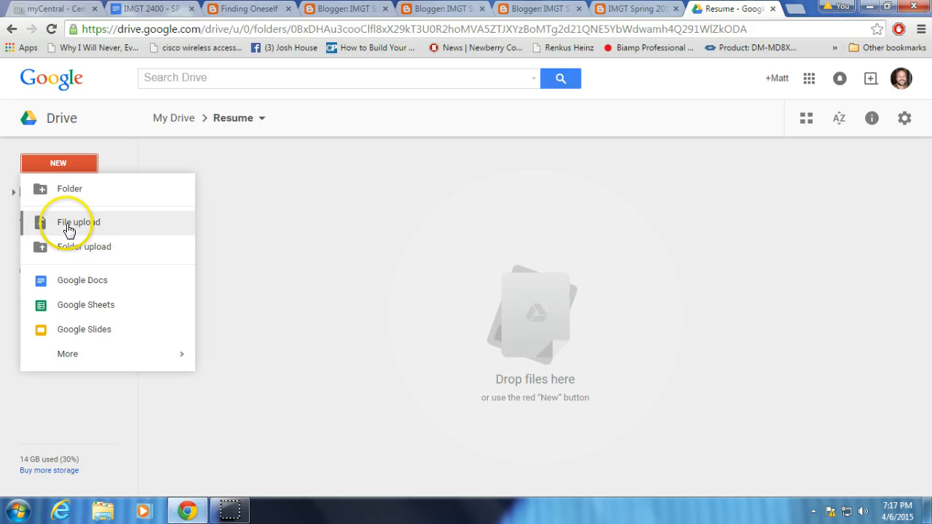
left_click(80, 284)
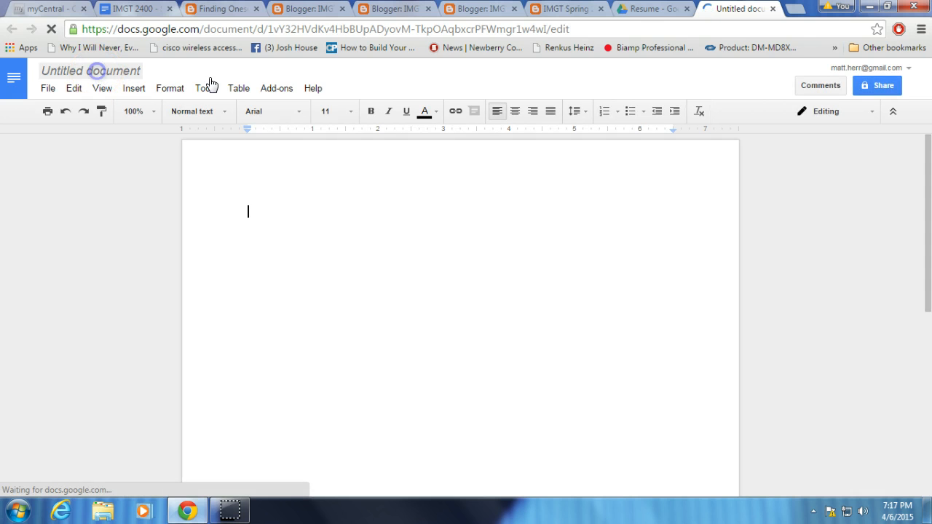
Rename the untitled document with the owner's full name followed by "Resume 2015".
left_click(120, 71)
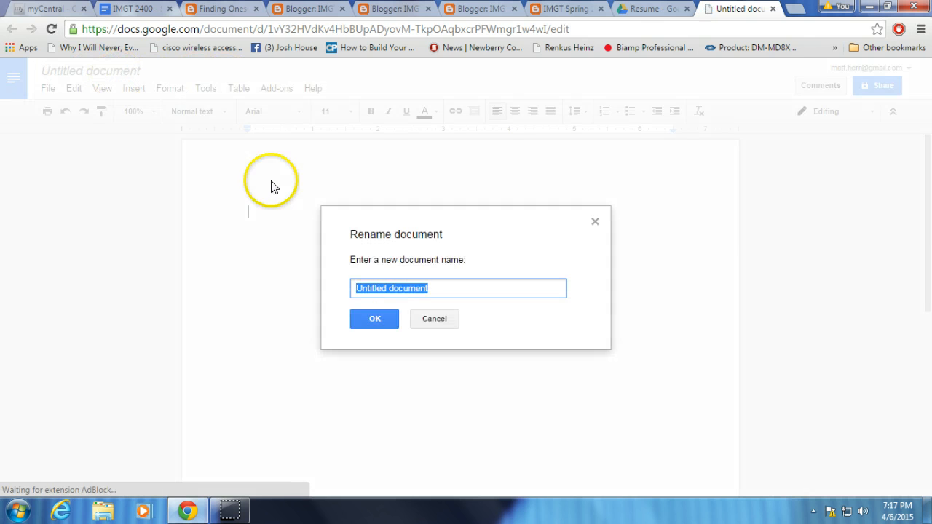
left_click(388, 278)
type("Resume 2015")
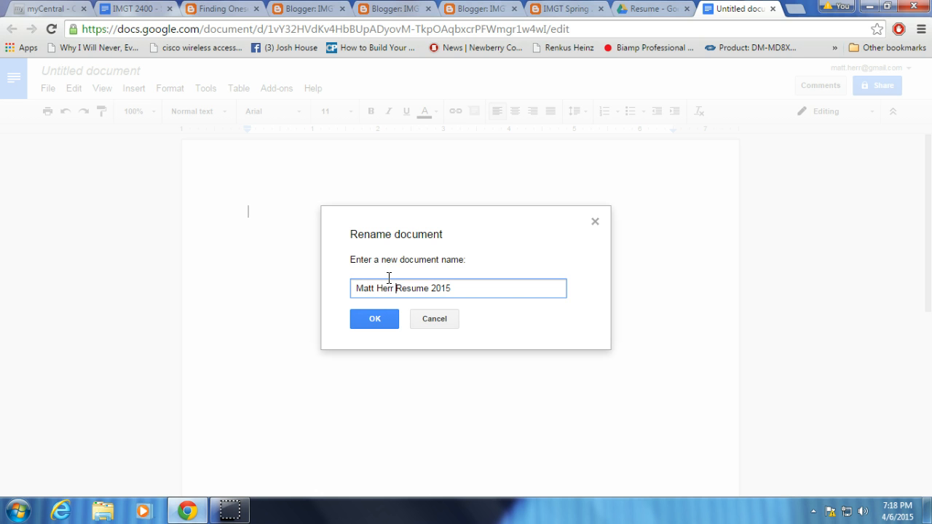
left_click(377, 318)
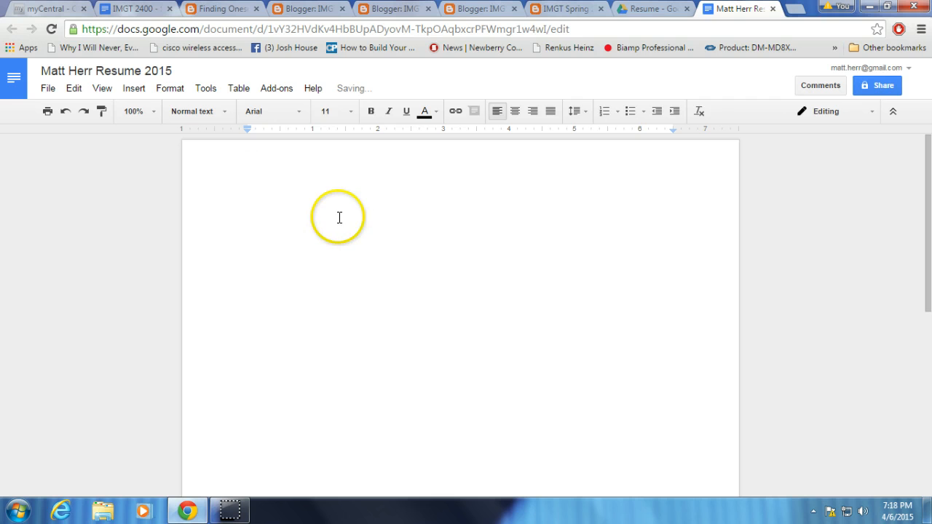
Enter centred resume text: the owner's full name, with "this", "is", "my" and "resume" on separate lines below it.
left_click(515, 110)
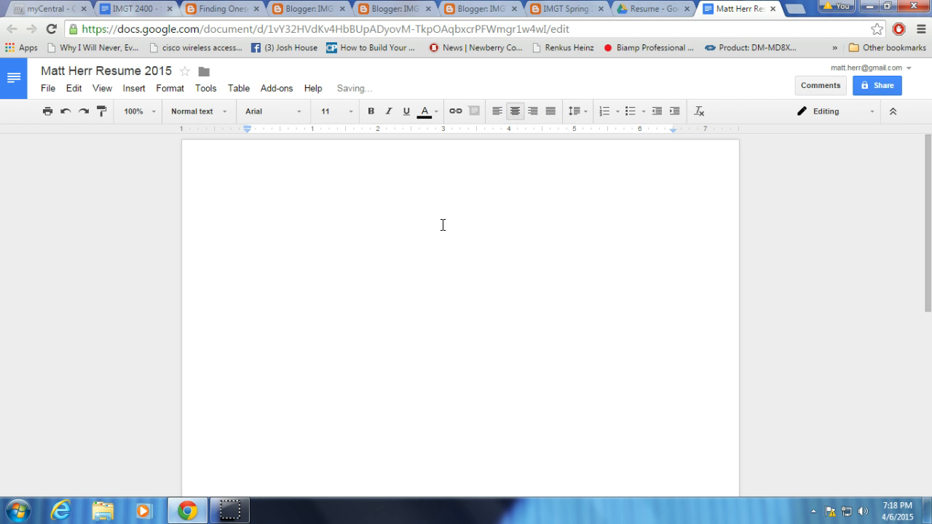
type("Matthew Herr")
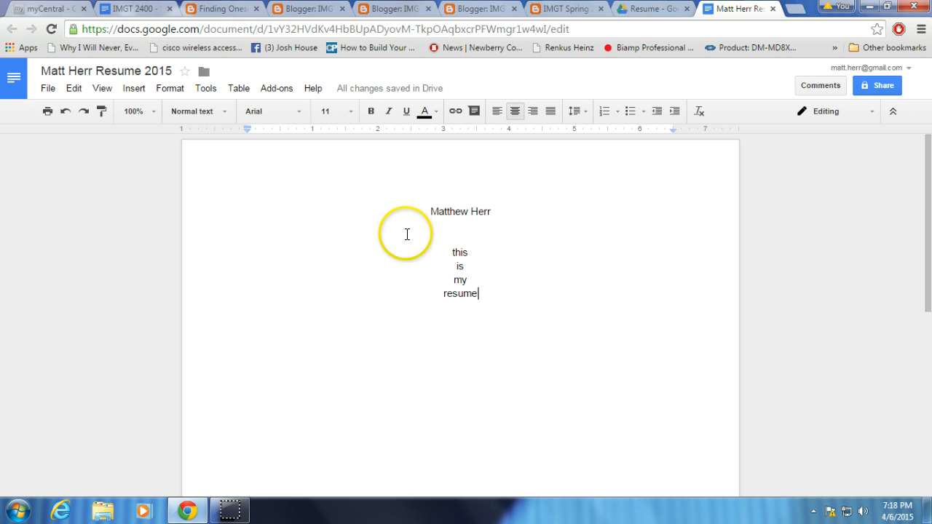
Set the resume document's link sharing to "On - Anyone with the link" with view access and save it.
left_click(878, 87)
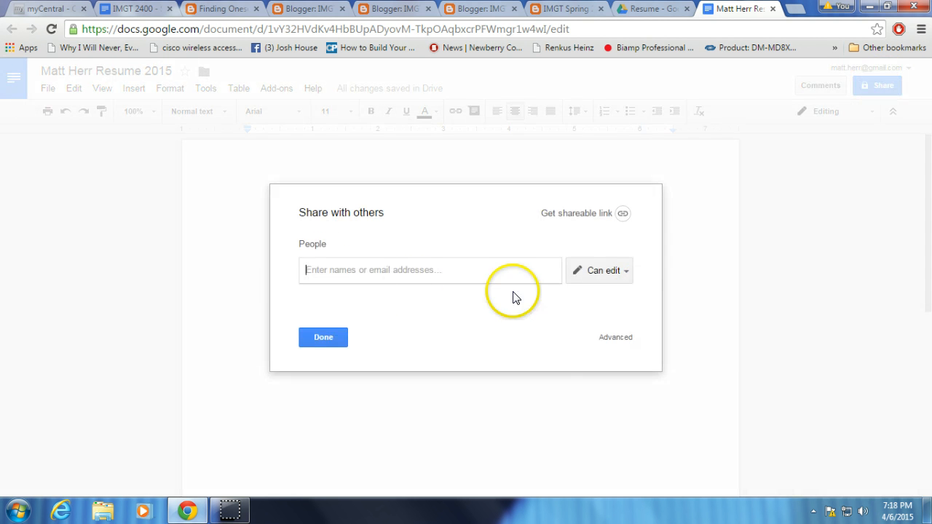
left_click(614, 338)
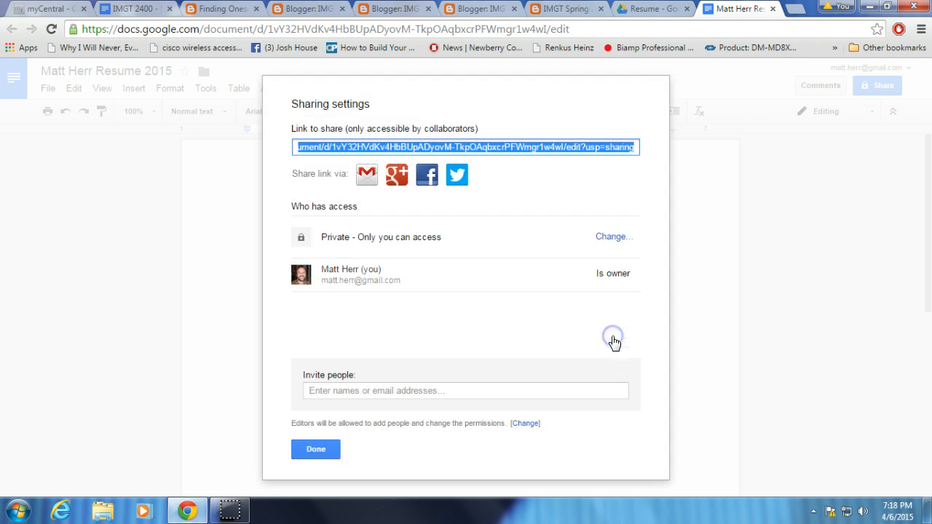
left_click(610, 238)
left_click(317, 252)
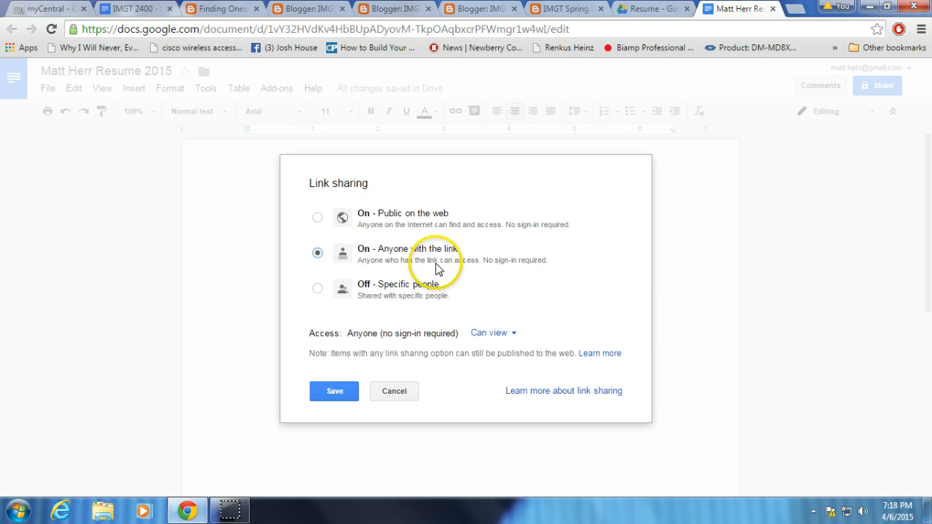
left_click(327, 391)
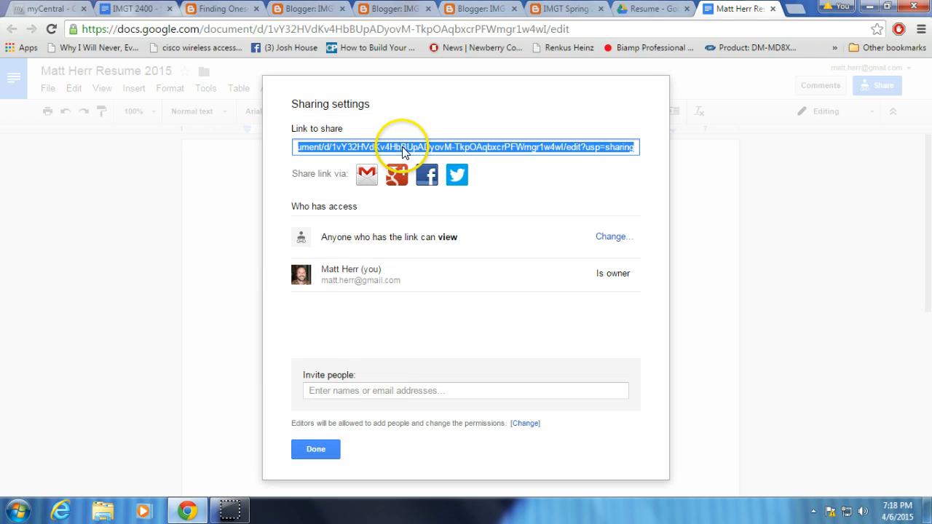
Copy the resume document's share link and close the sharing settings.
right_click(404, 150)
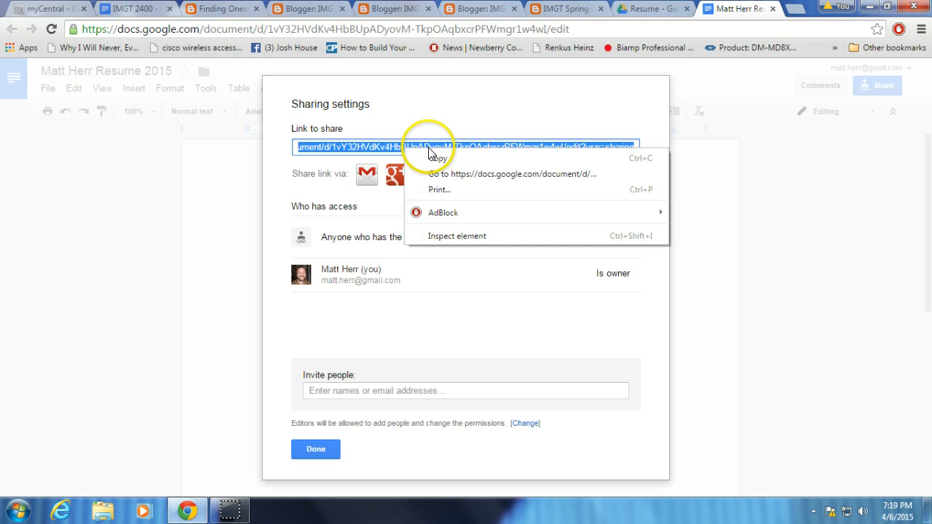
left_click(435, 160)
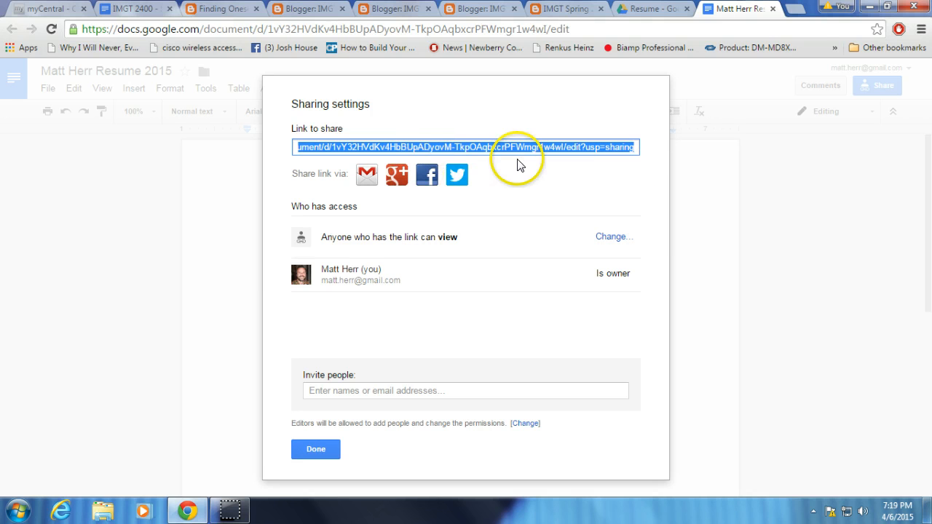
left_click(315, 449)
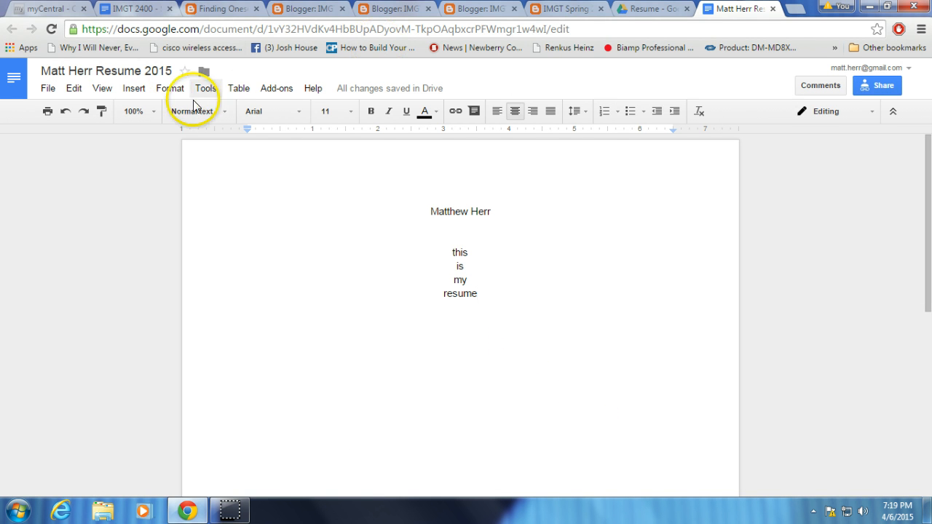
Switch to the IMGT Spring 2015 blog page and open the Current Resume gadget for editing.
left_click(233, 9)
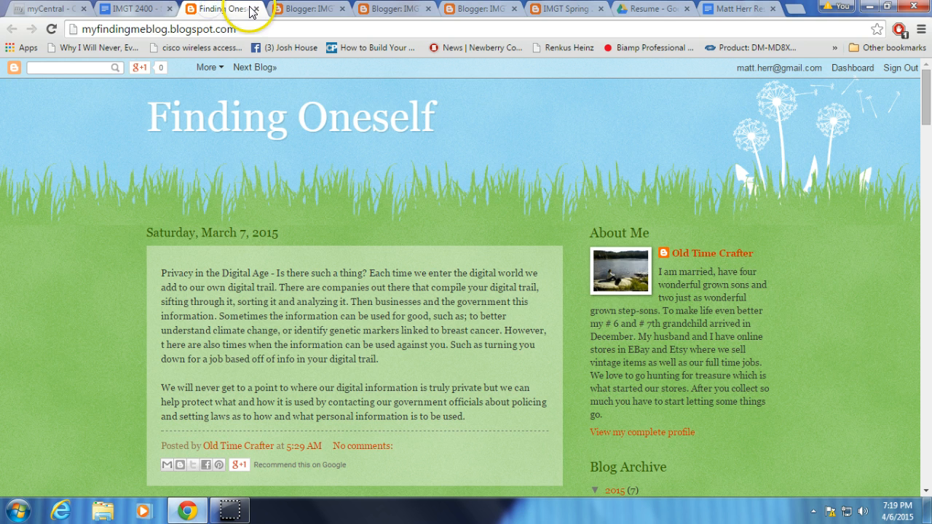
left_click(321, 9)
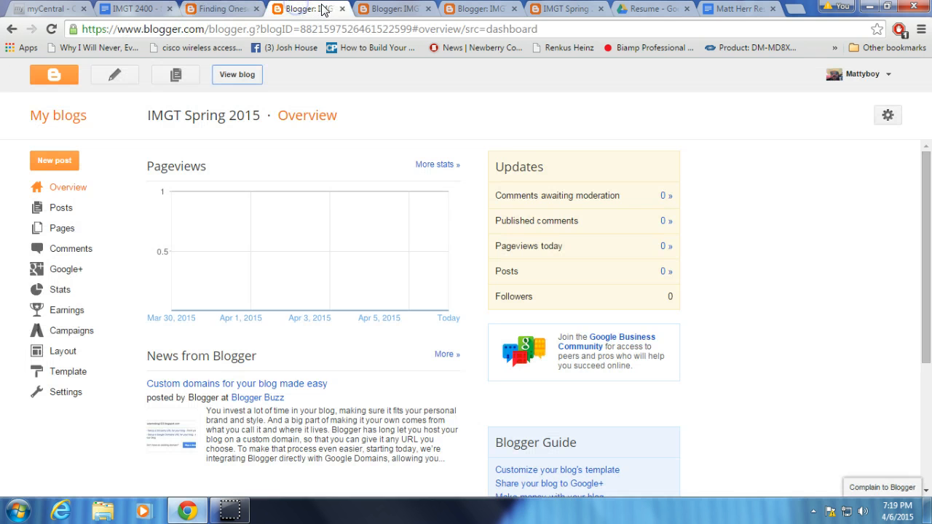
left_click(386, 10)
left_click(478, 10)
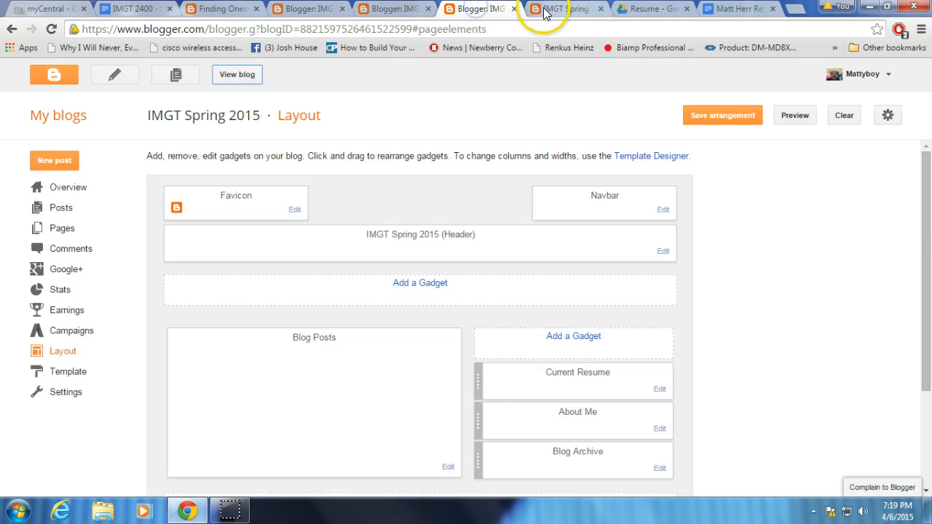
left_click(582, 11)
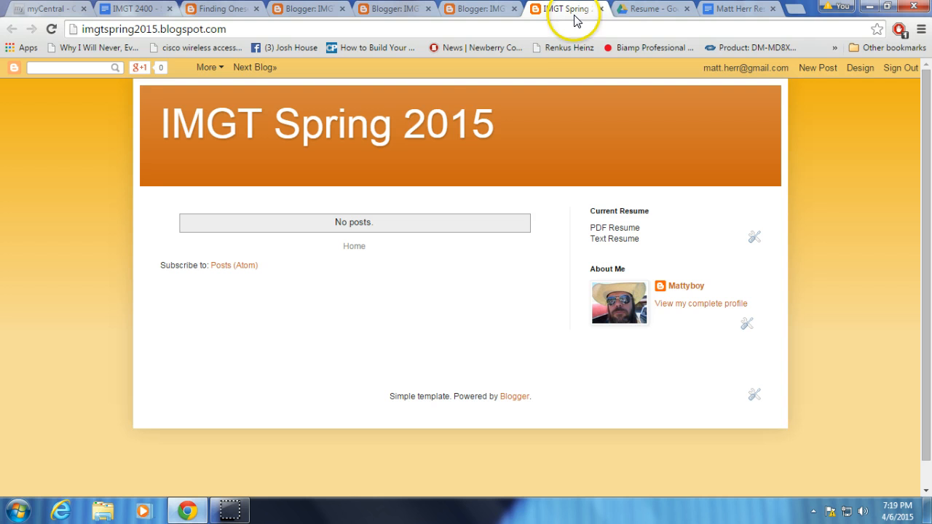
left_click(753, 238)
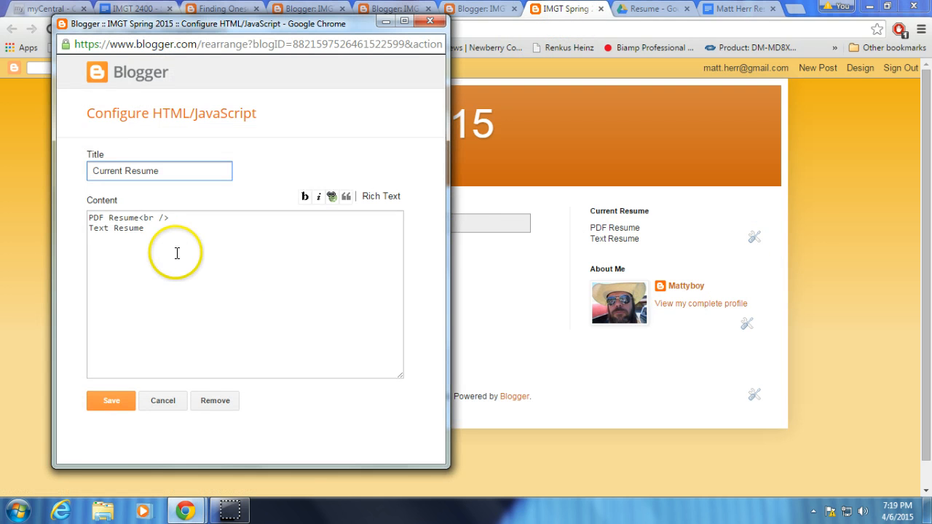
Link the "Text Resume" line in the gadget's content to the copied document address and save the gadget.
left_click_drag(144, 228, 68, 228)
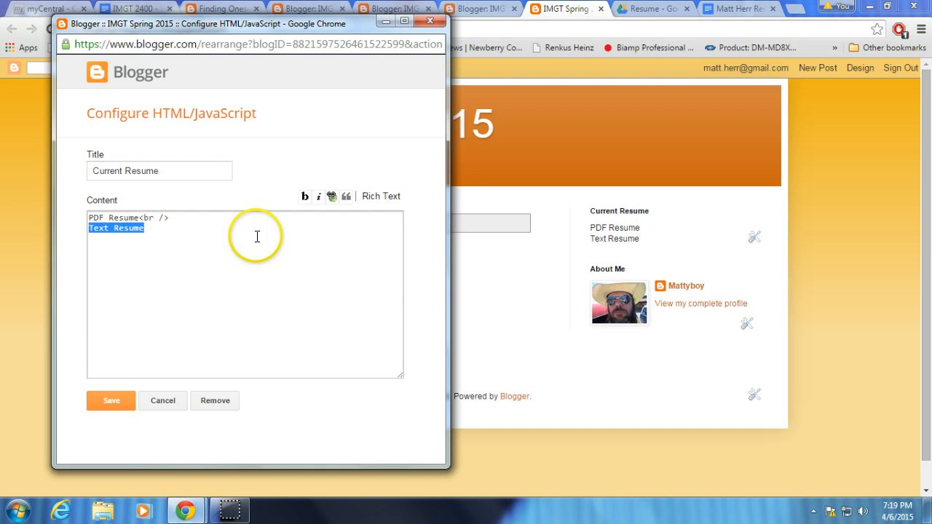
left_click(331, 196)
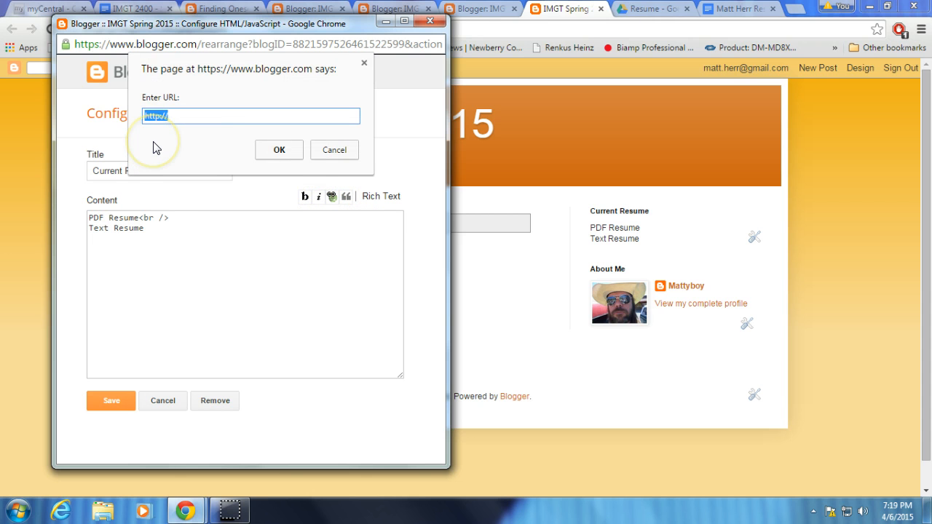
key("ctrl+v")
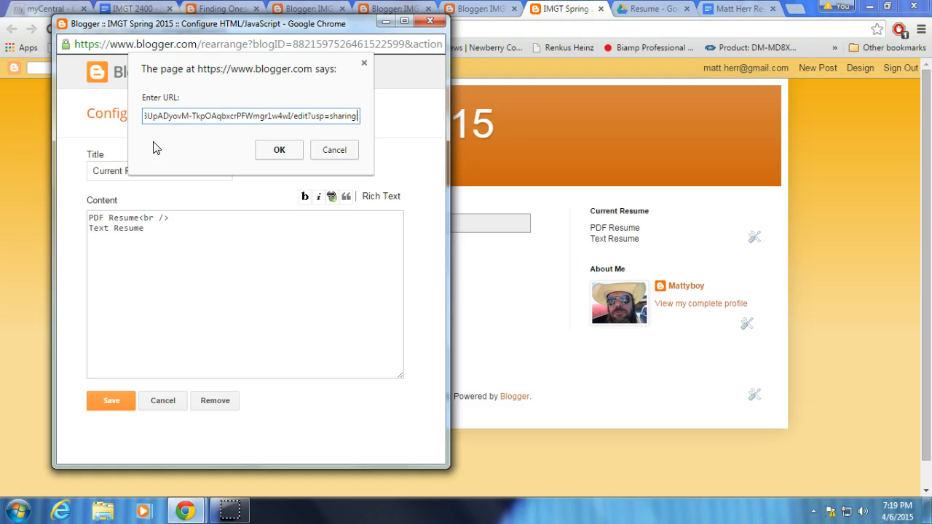
left_click(279, 149)
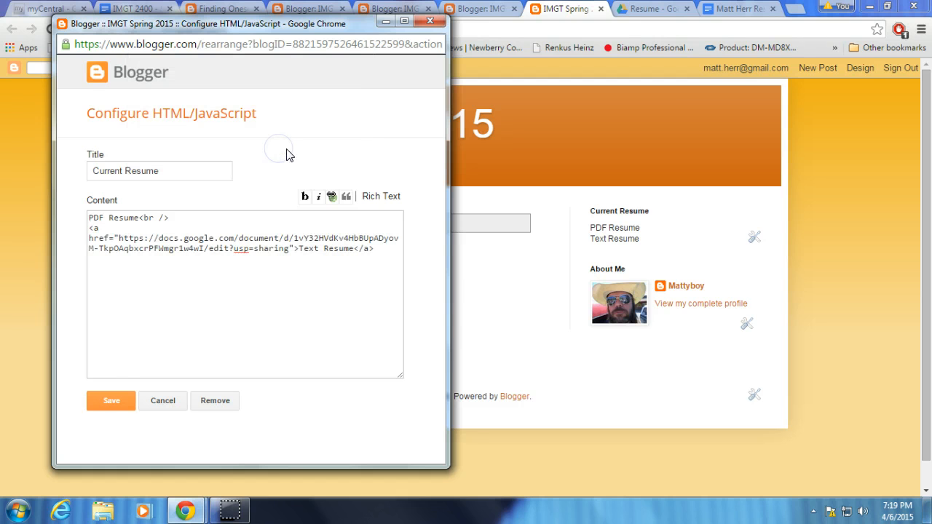
left_click(109, 400)
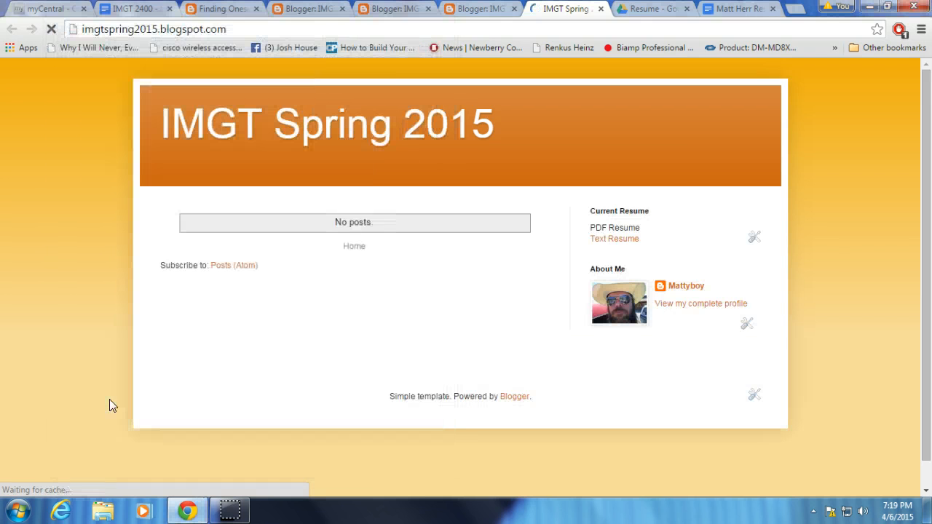
Test the Text Resume link on the blog and return to the blog page.
left_click(613, 248)
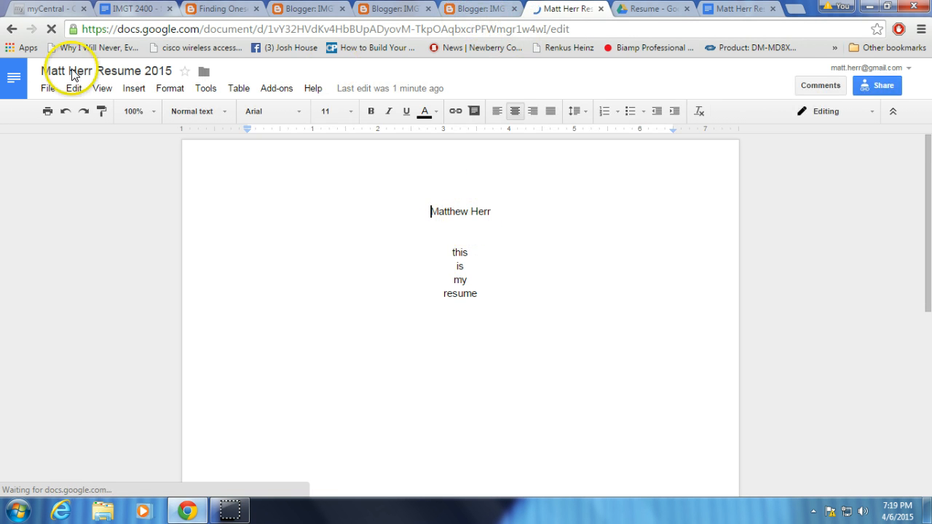
left_click(473, 10)
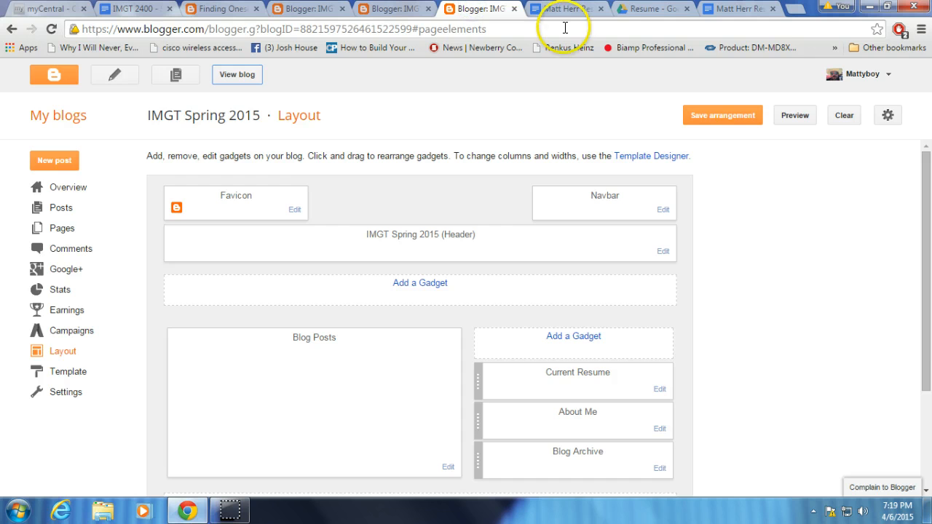
left_click(566, 10)
left_click(12, 29)
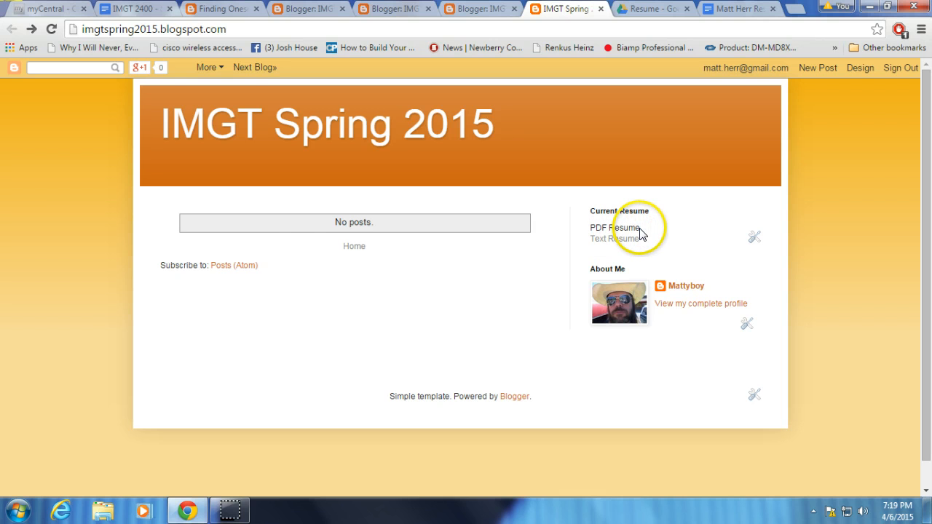
Return to the resume document in Google Docs, download it as a PDF and open the downloaded file.
left_click(131, 9)
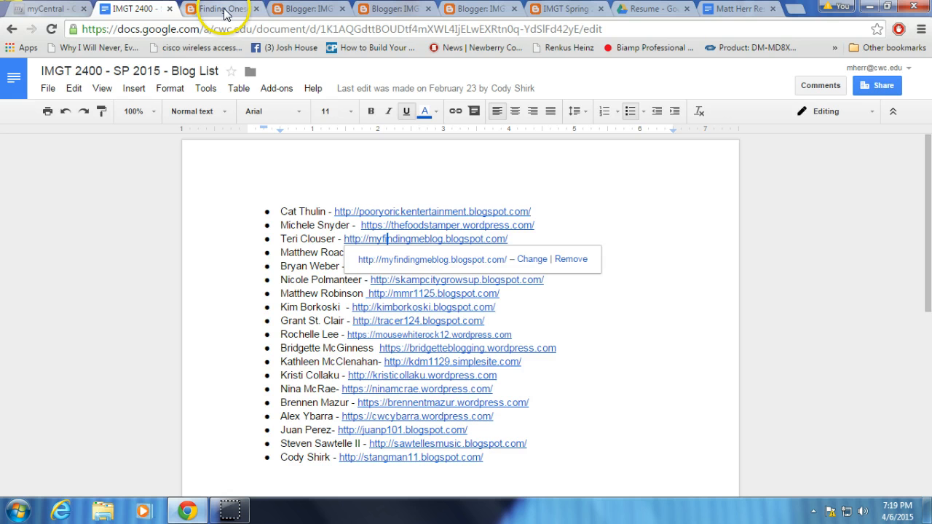
left_click(735, 8)
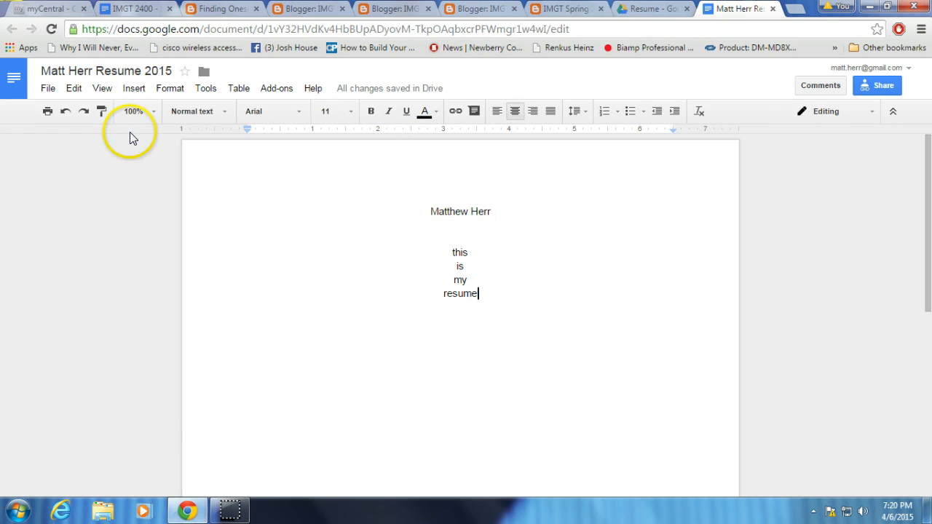
left_click(47, 90)
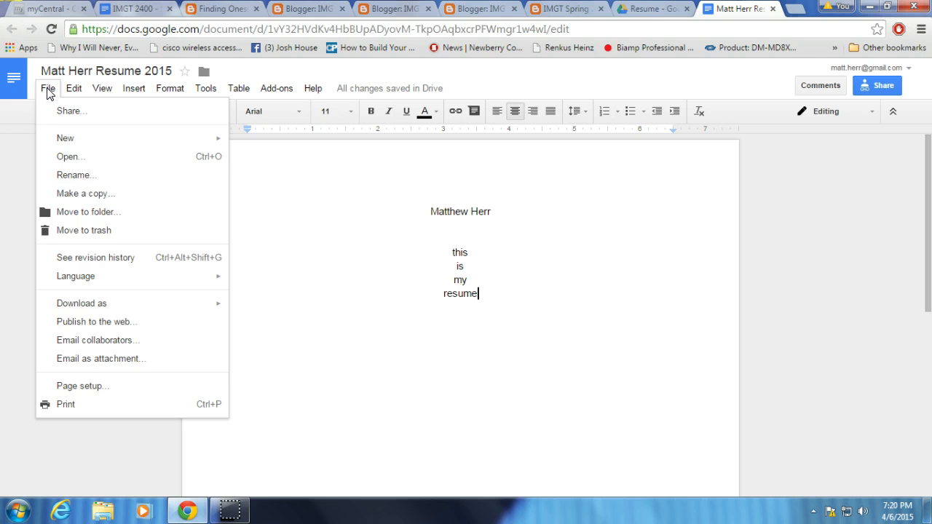
mouse_move(84, 138)
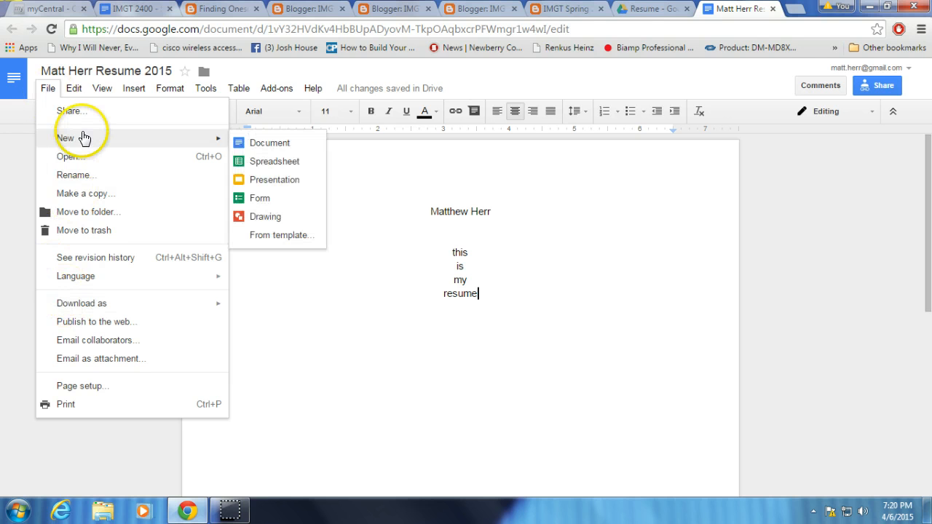
mouse_move(81, 306)
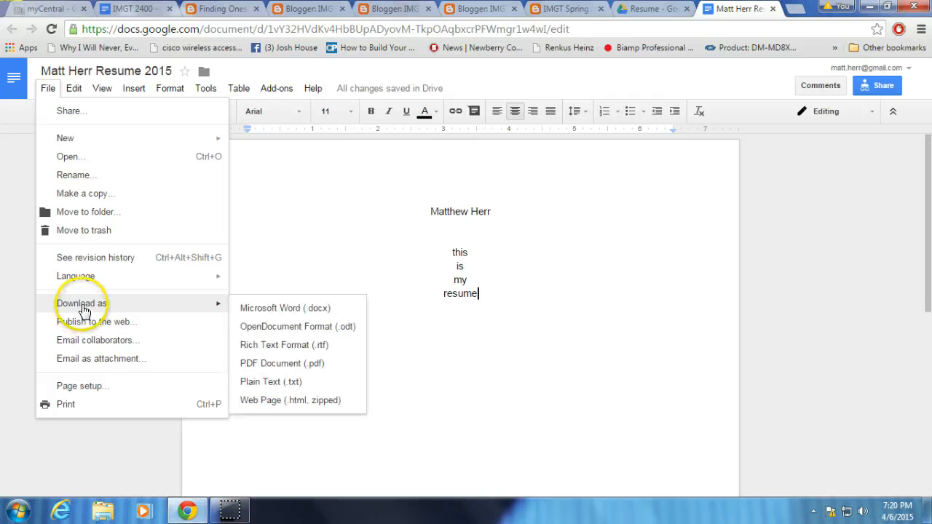
left_click(289, 367)
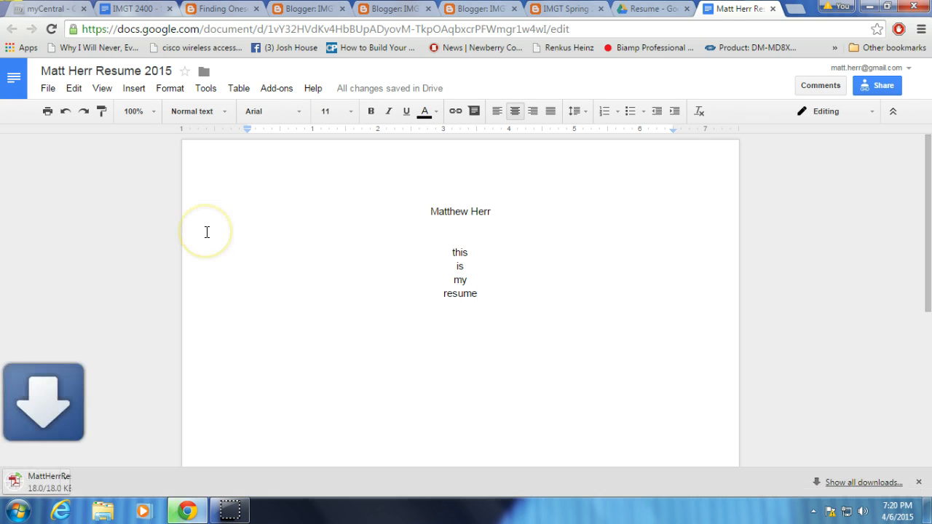
left_click(76, 486)
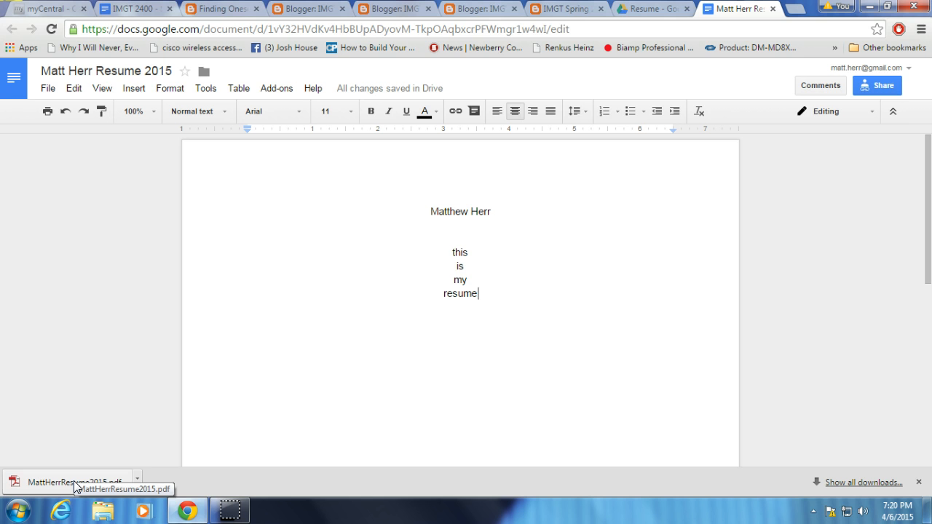
left_click(81, 482)
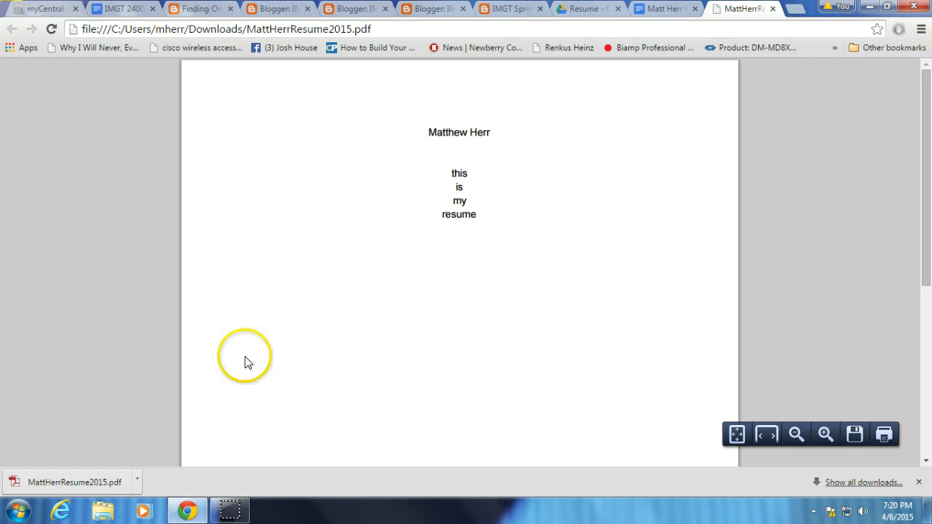
Try to show the downloaded resume PDF in its folder.
left_click(137, 484)
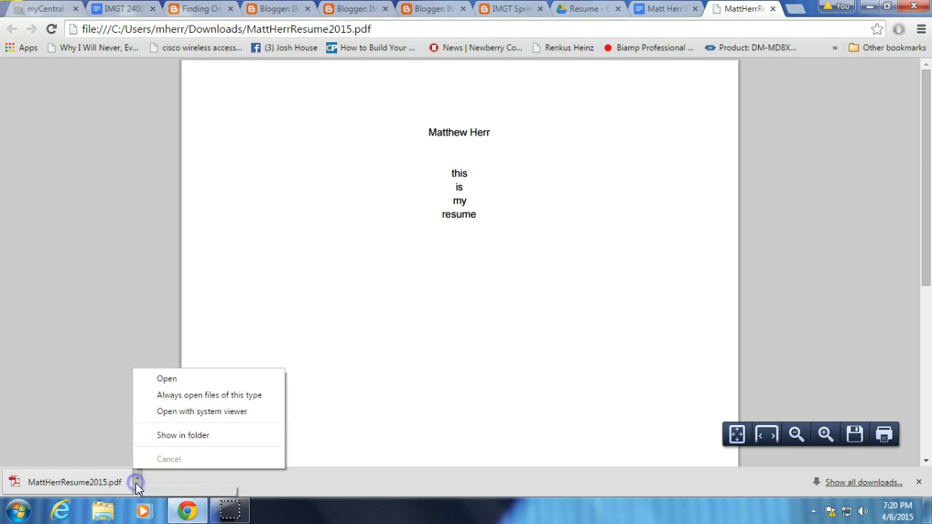
left_click(175, 435)
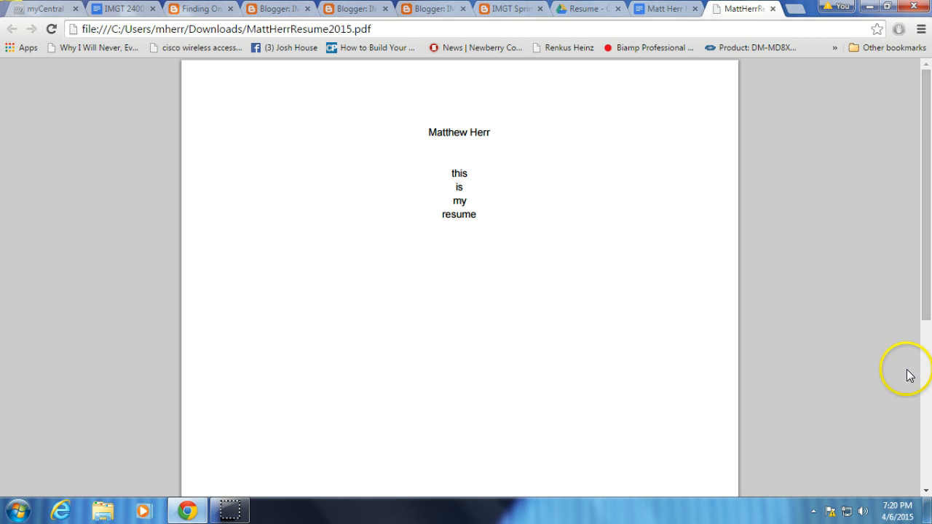
right_click(118, 457)
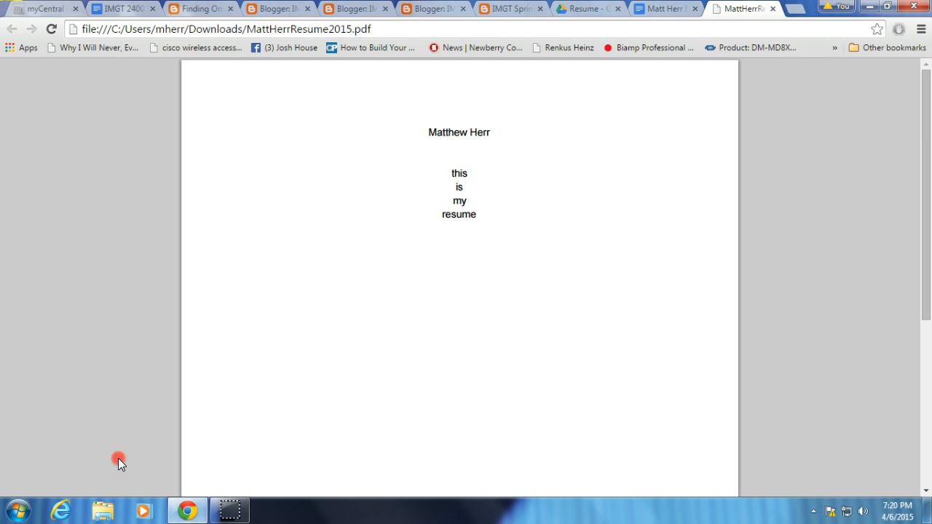
left_click(65, 439)
Open the browser's download list and show the resume PDF in its Downloads folder.
left_click(919, 32)
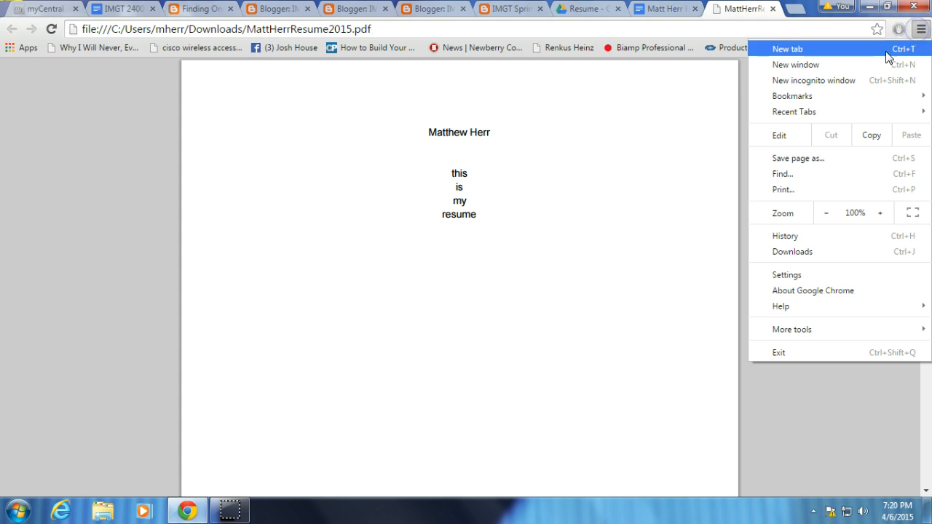
left_click(778, 251)
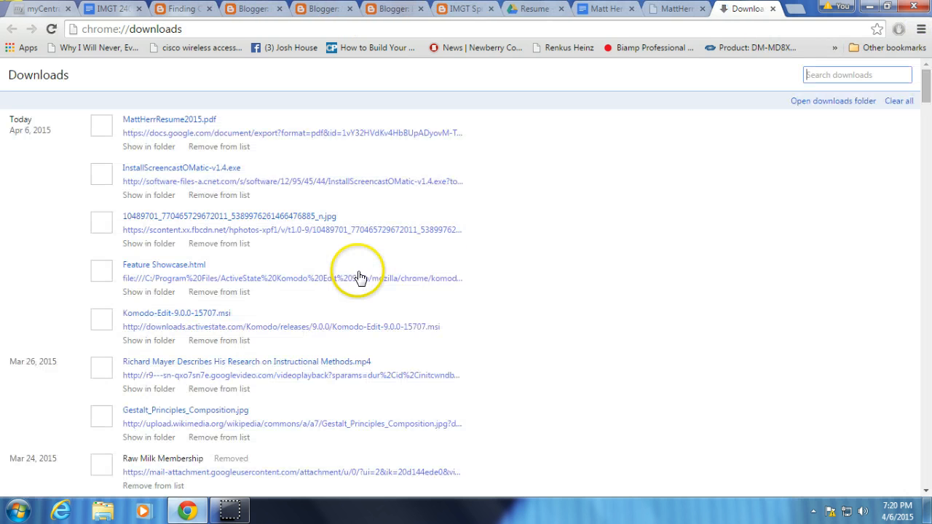
left_click(156, 148)
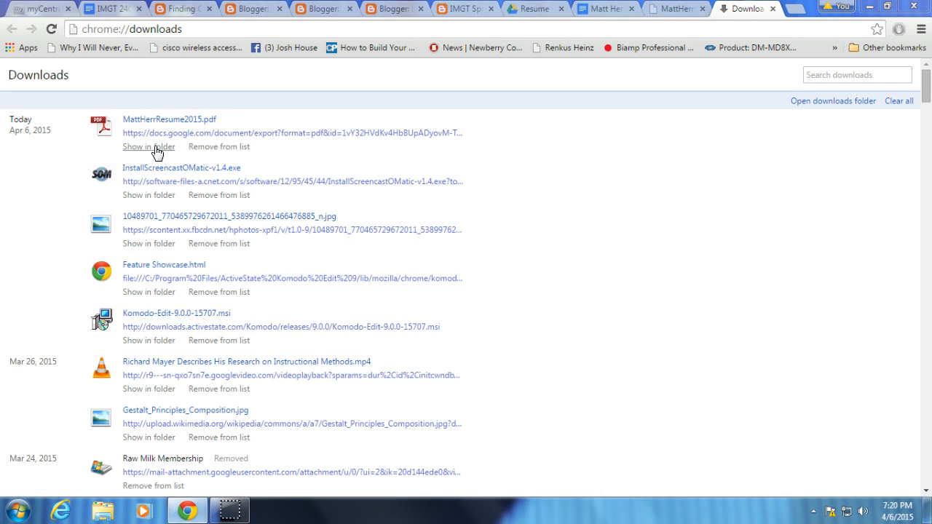
left_click(153, 147)
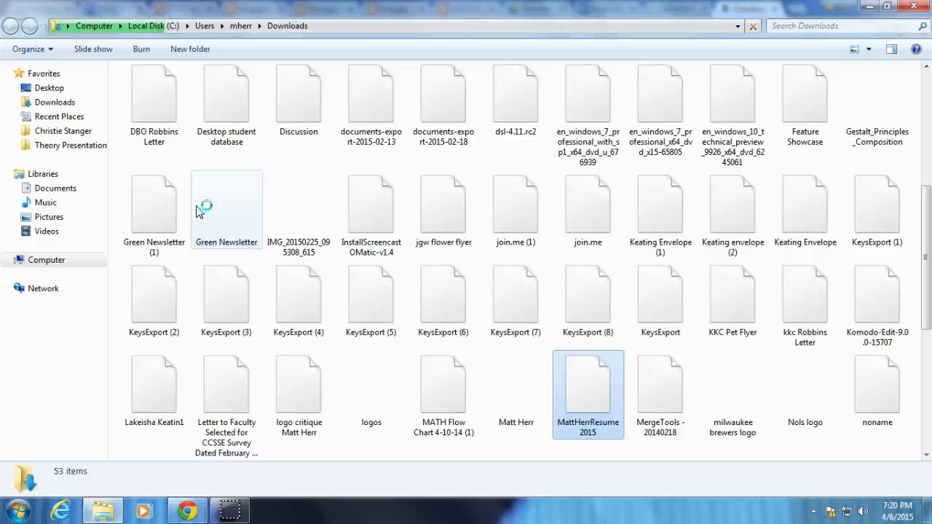
Show the Google Drive Resume folder in the browser with the reduced Downloads window in front of it.
left_click(887, 6)
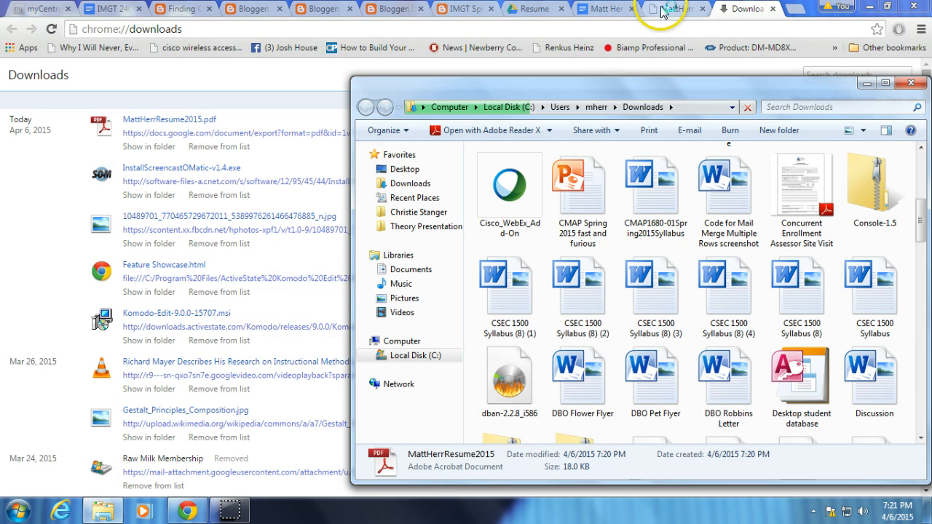
left_click(535, 10)
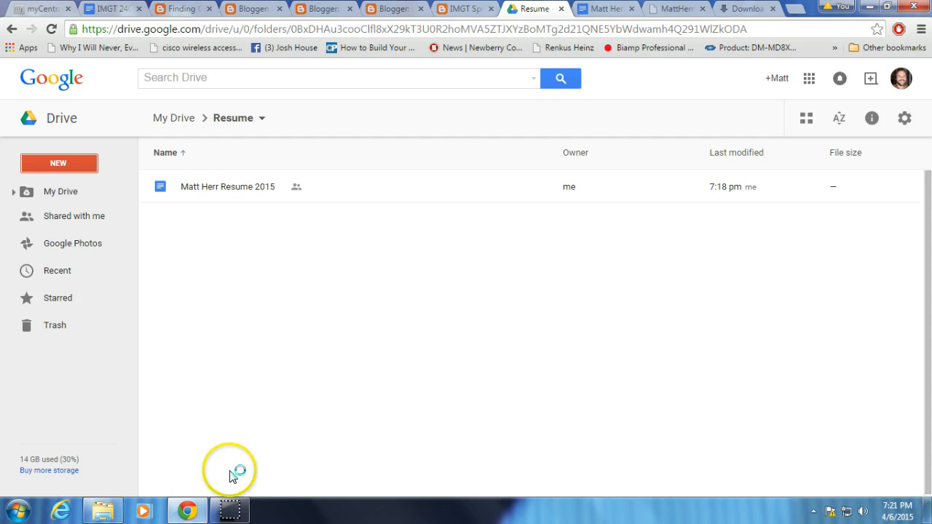
left_click(101, 509)
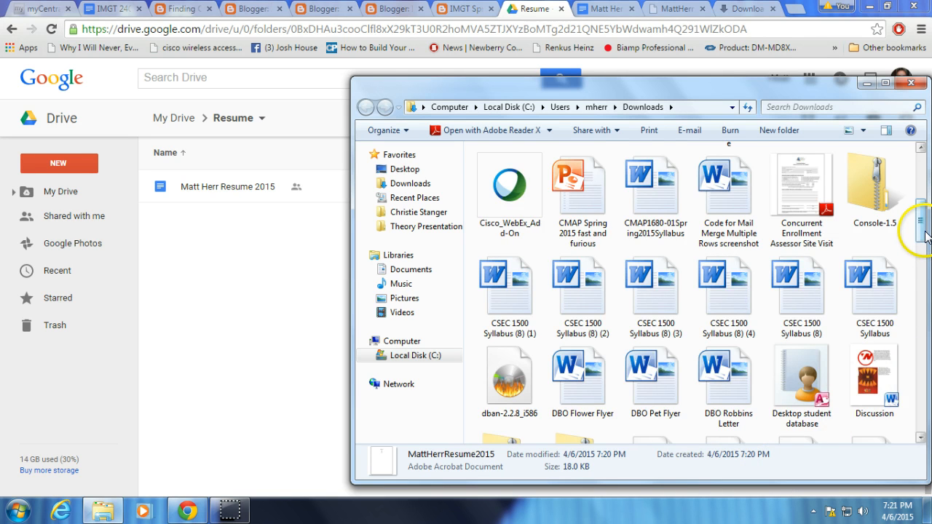
Show the Downloads files in Details view sorted by newest date and upload the resume PDF into the Drive Resume folder.
left_click_drag(924, 235, 903, 162)
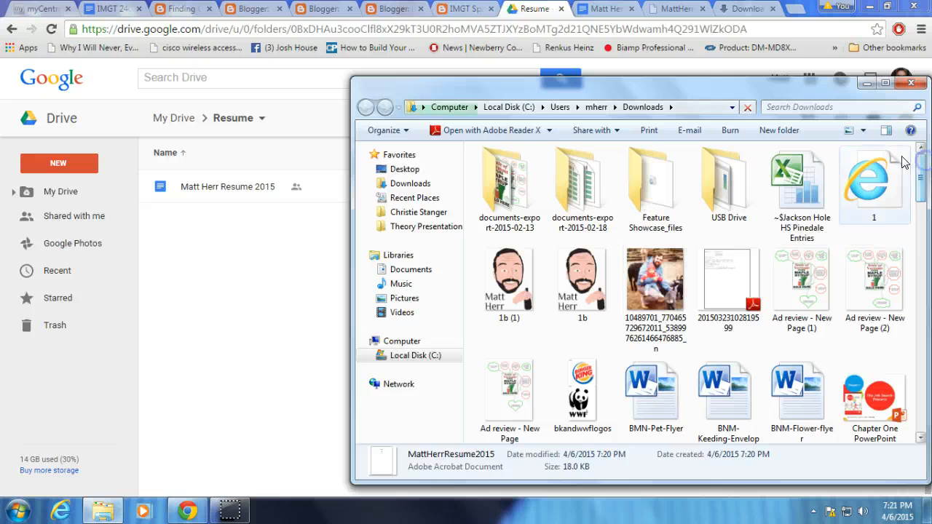
left_click(863, 130)
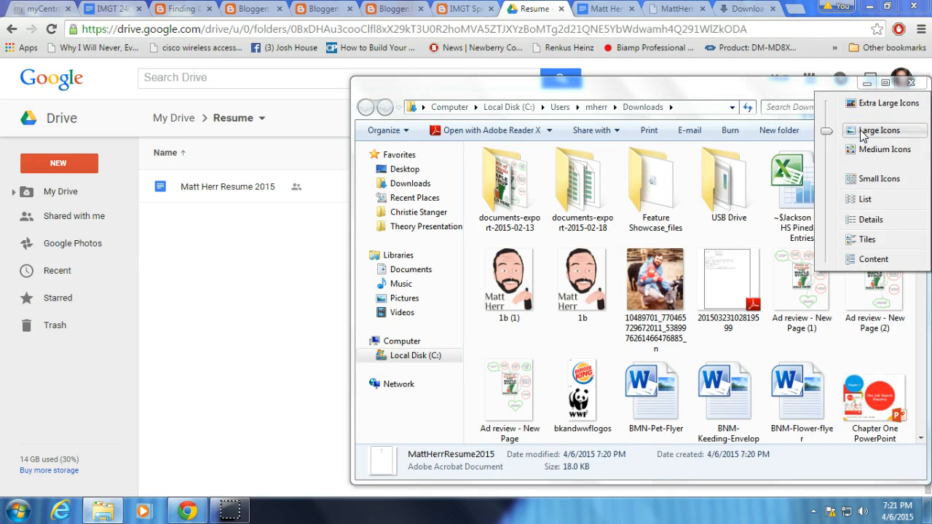
left_click(868, 219)
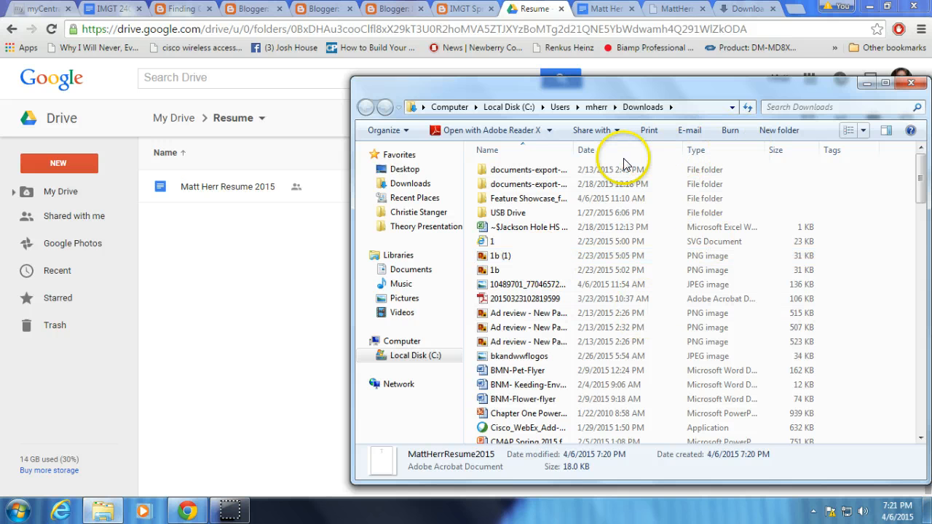
left_click(659, 150)
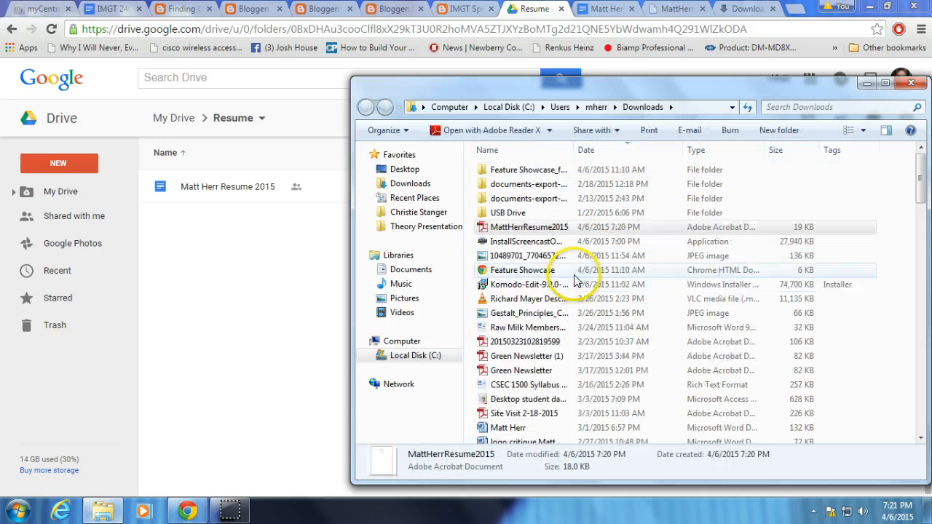
left_click_drag(486, 227, 405, 269)
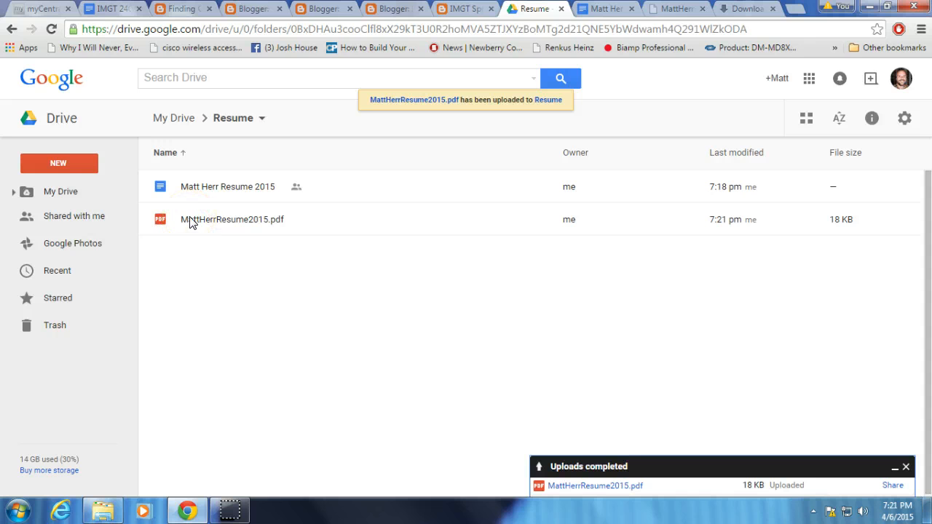
Set link sharing for the uploaded resume PDF to "On - Anyone with the link" with view access.
right_click(191, 222)
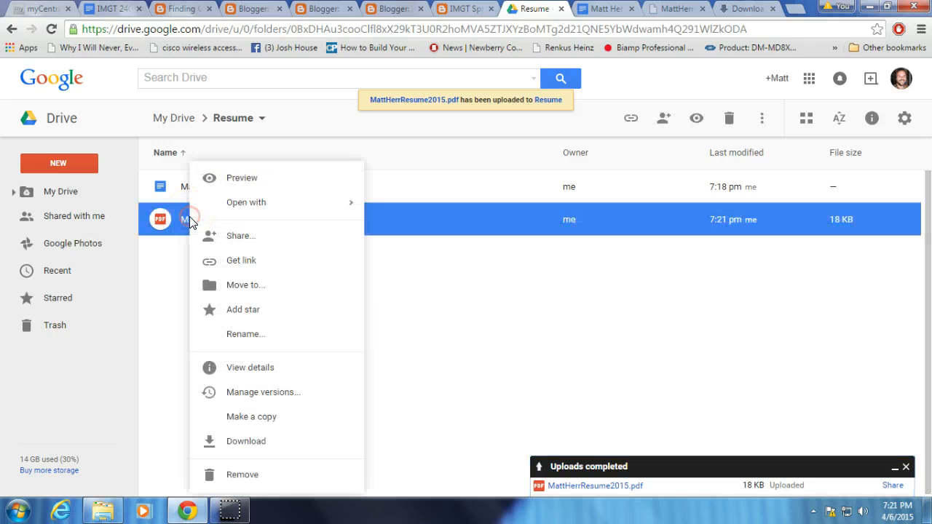
left_click(260, 238)
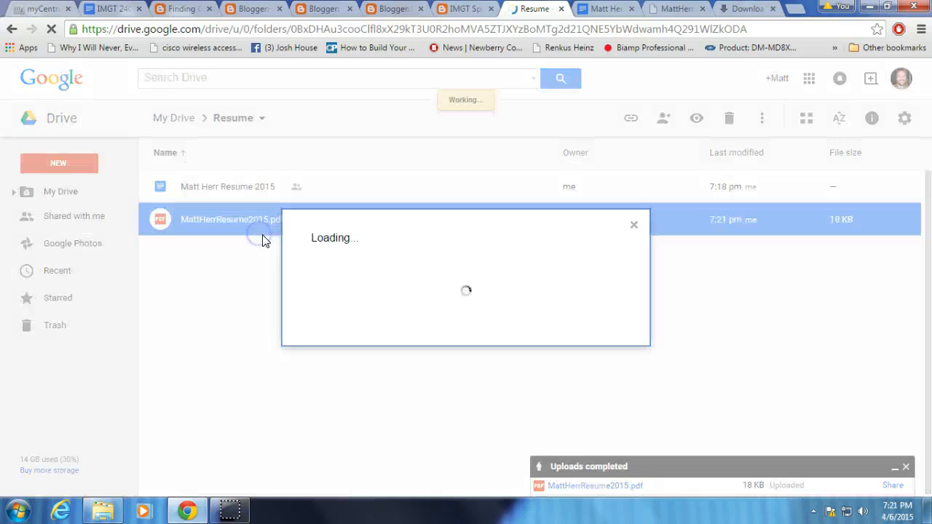
left_click(619, 339)
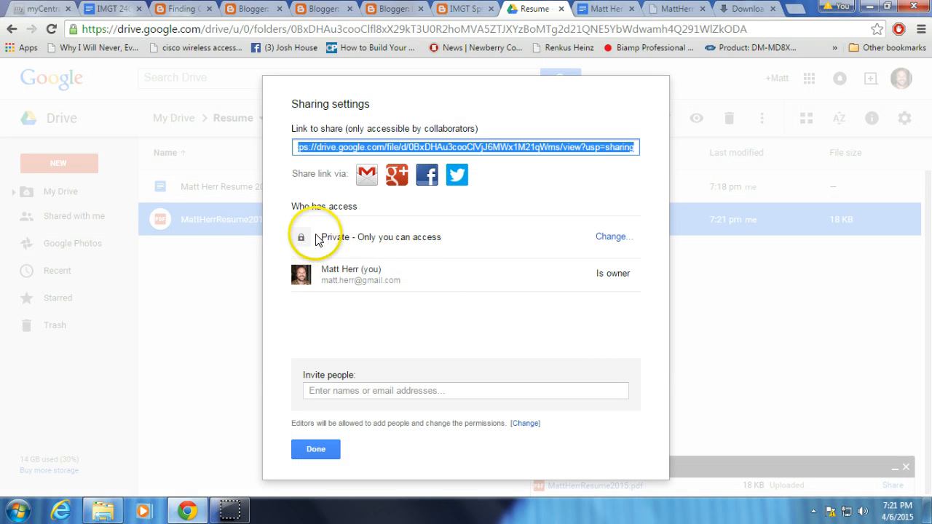
left_click_drag(321, 237, 442, 236)
left_click(614, 237)
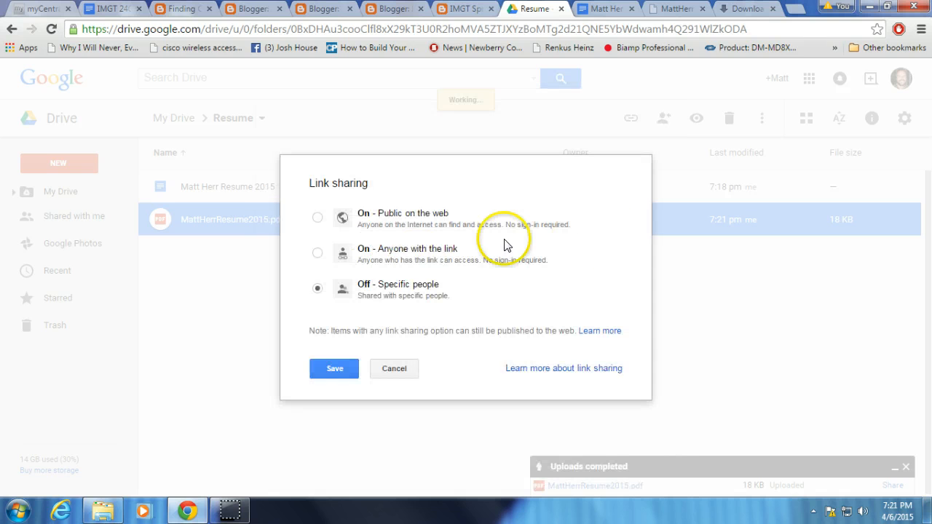
left_click(312, 254)
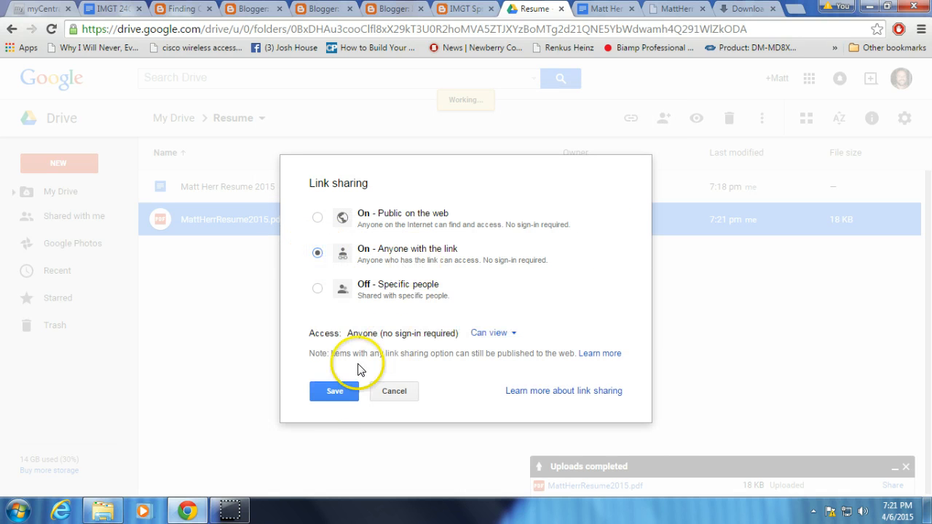
left_click(335, 393)
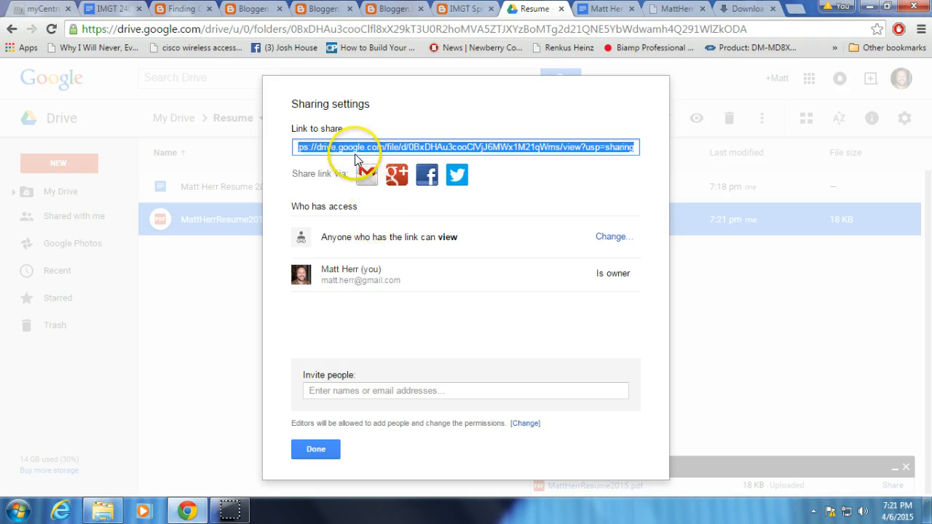
Copy the resume PDF's sharing link and close its sharing settings.
right_click(357, 150)
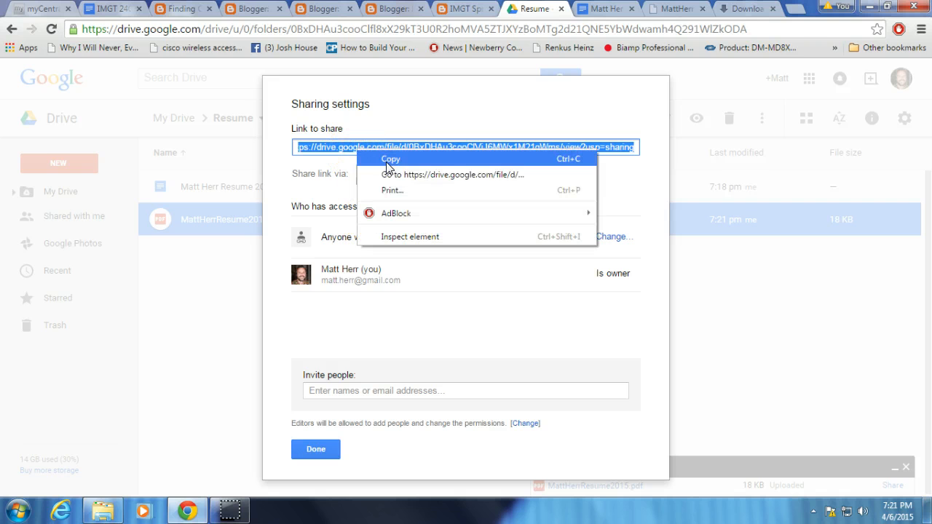
left_click(387, 162)
left_click(315, 449)
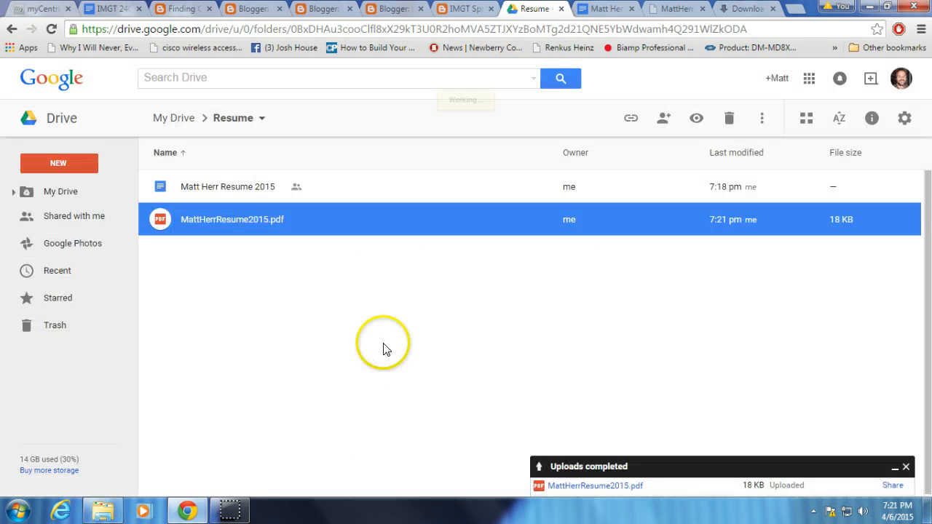
In the blog's Current Resume gadget, link the text "PDF Resume" to the copied PDF address and save the gadget.
left_click(453, 8)
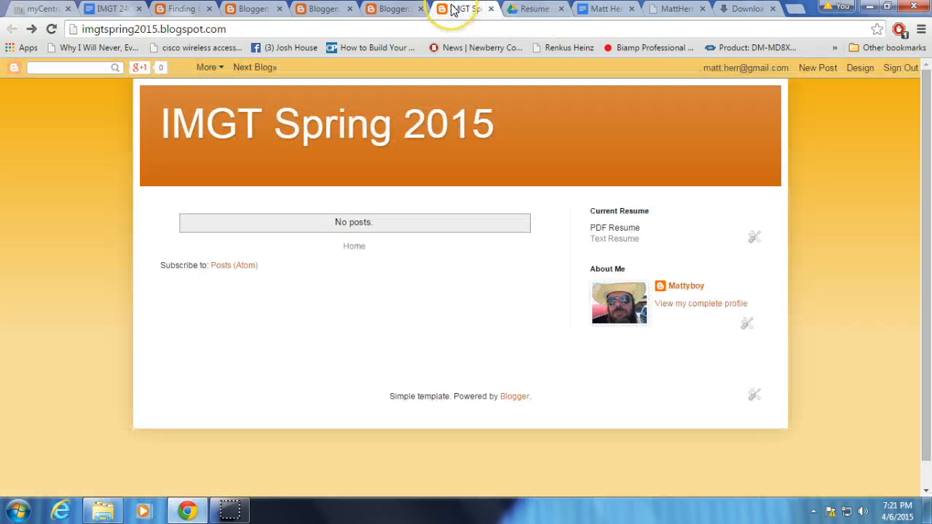
left_click(753, 241)
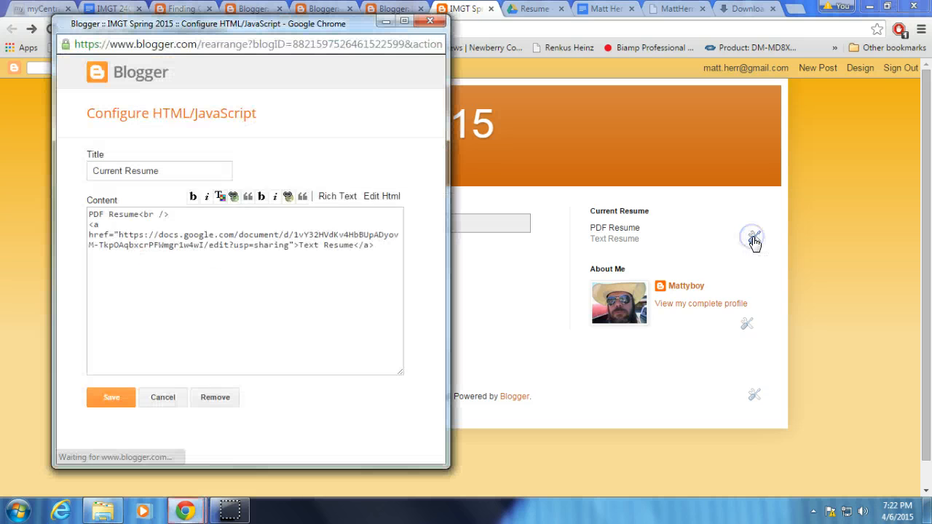
left_click(138, 217)
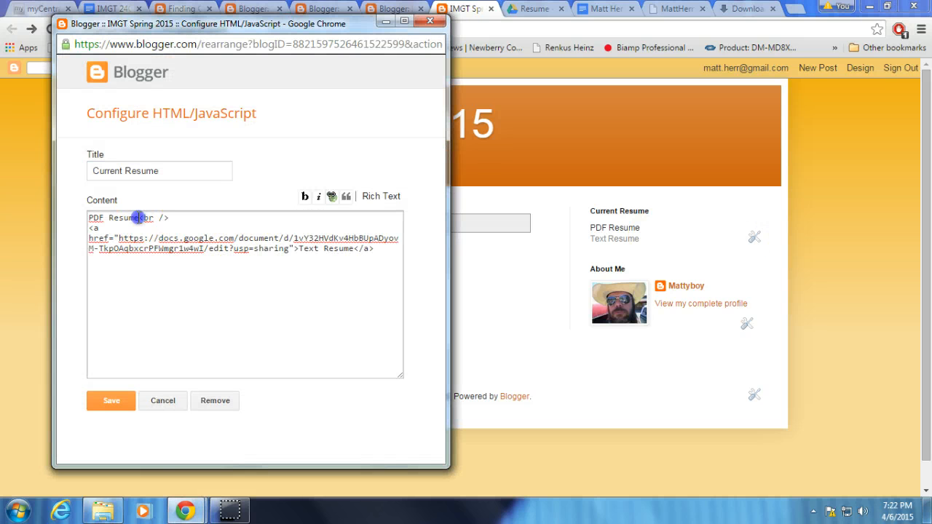
left_click(331, 197)
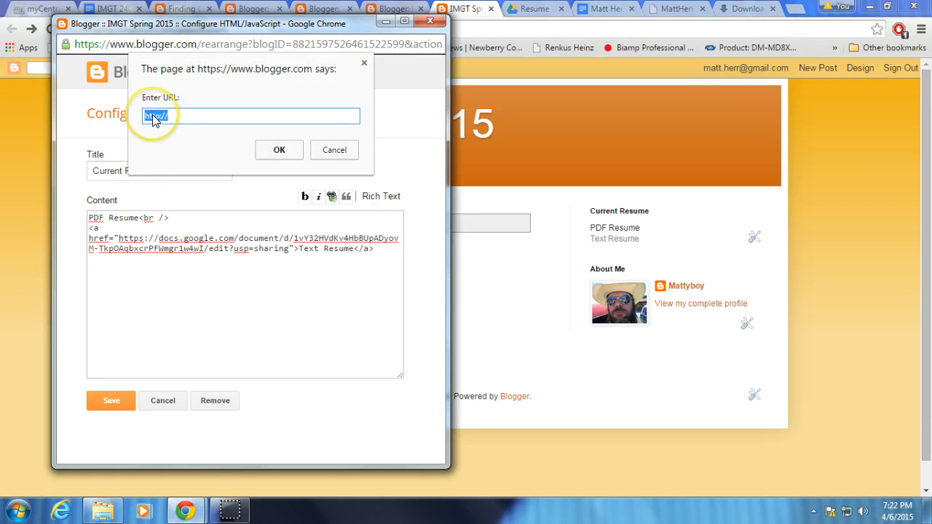
key("ctrl+v")
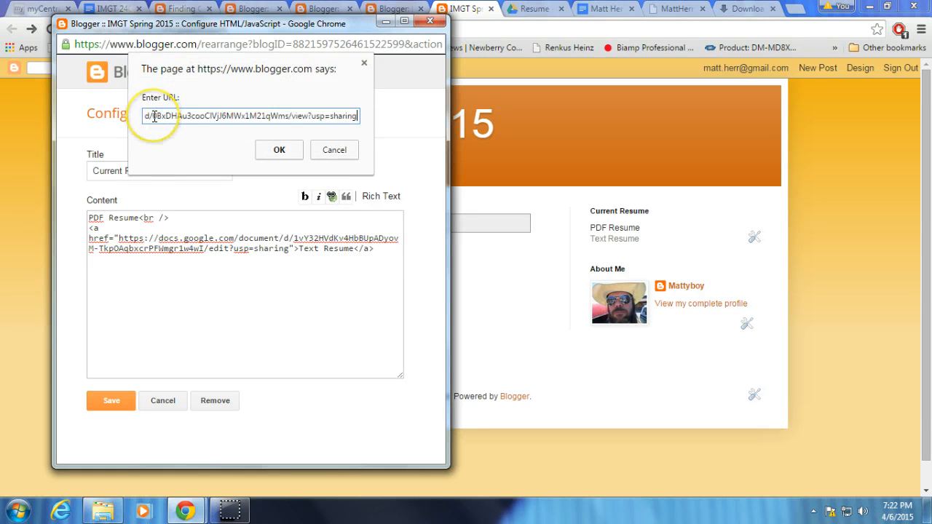
left_click(277, 152)
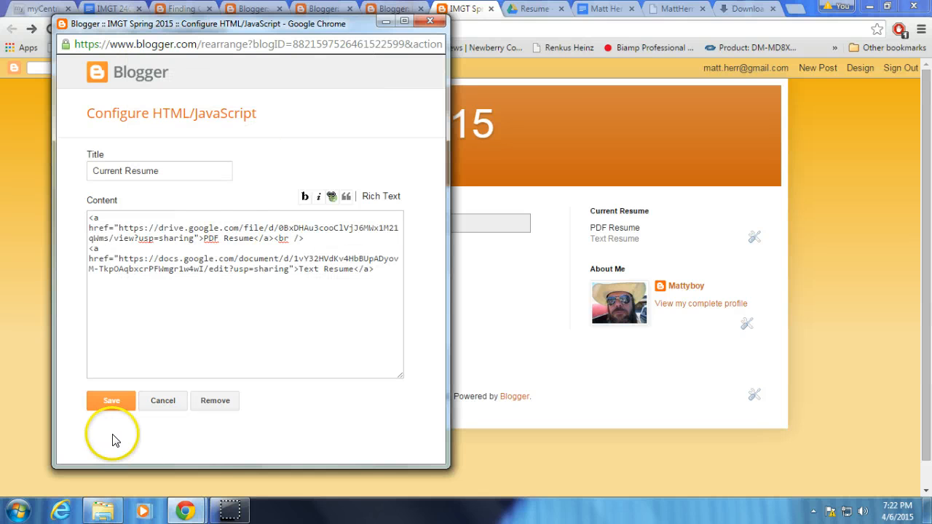
left_click(113, 400)
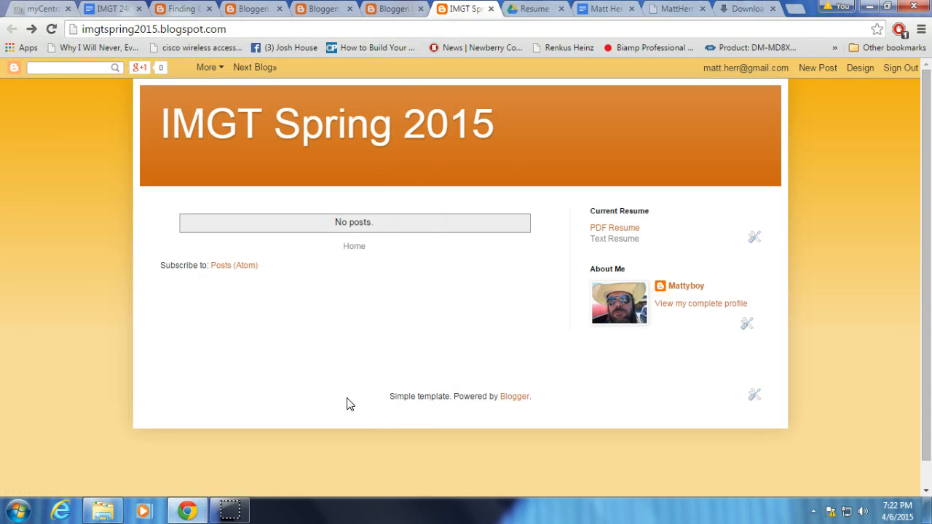
Reload the blog page and check the PDF Resume and Text Resume links in the Current Resume gadget.
left_click(51, 29)
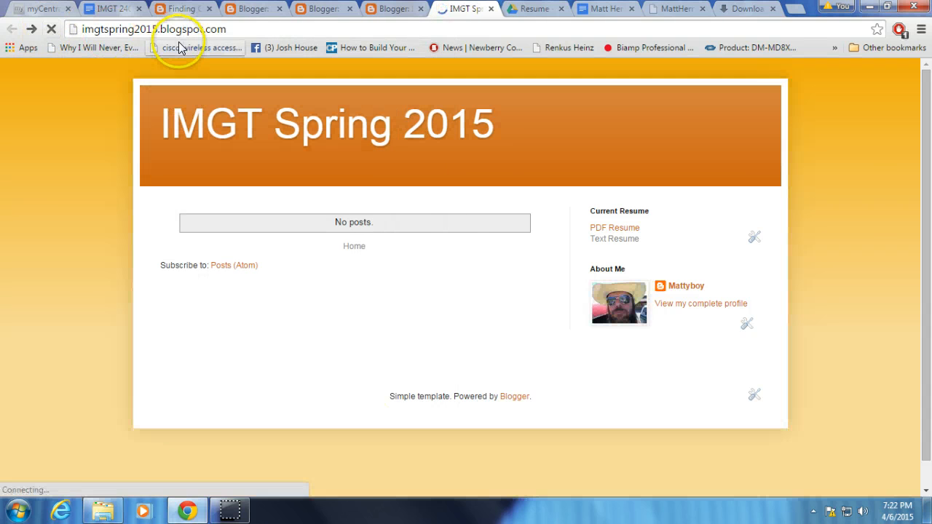
left_click(614, 238)
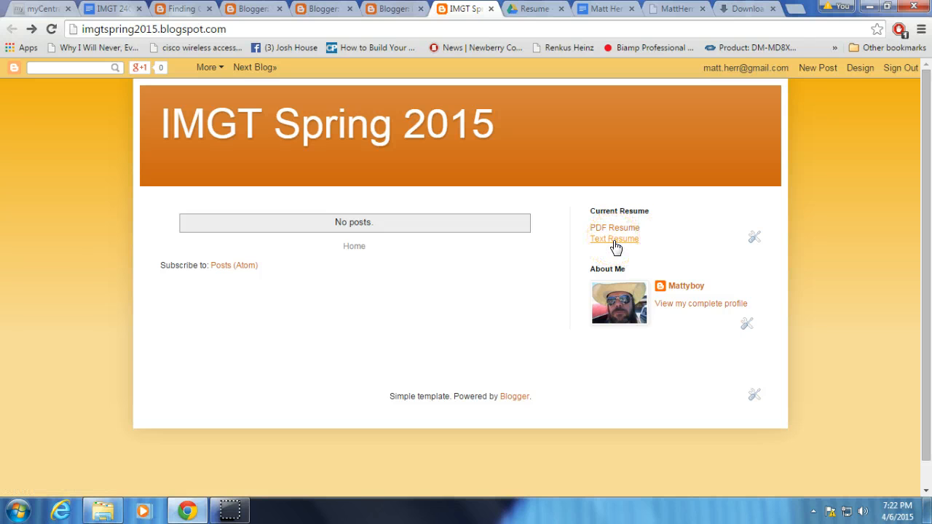
left_click(617, 229)
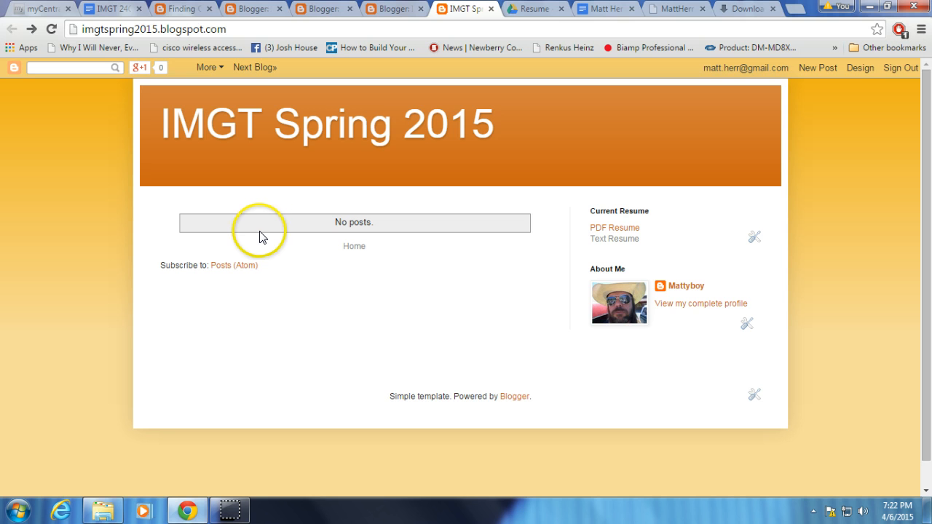
Create a new post from the blog's post list and start its body in the HTML editor.
left_click(853, 72)
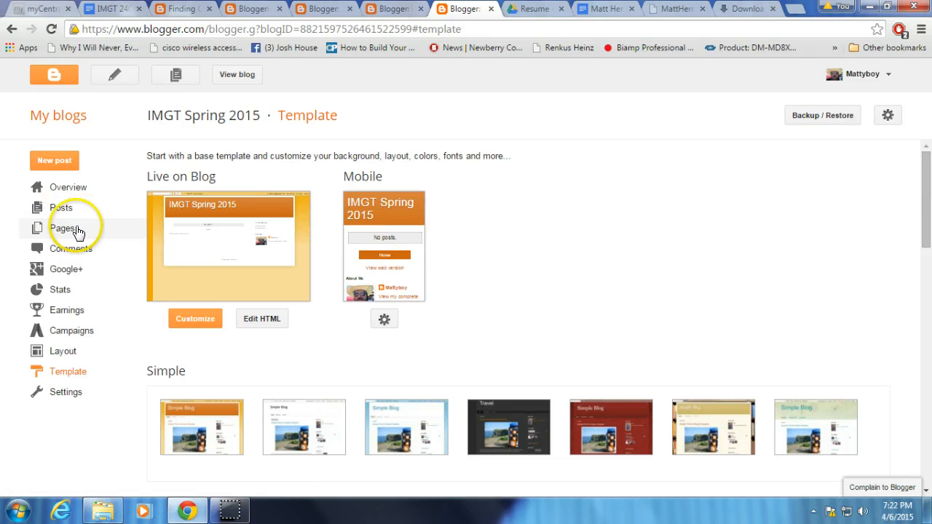
left_click(61, 210)
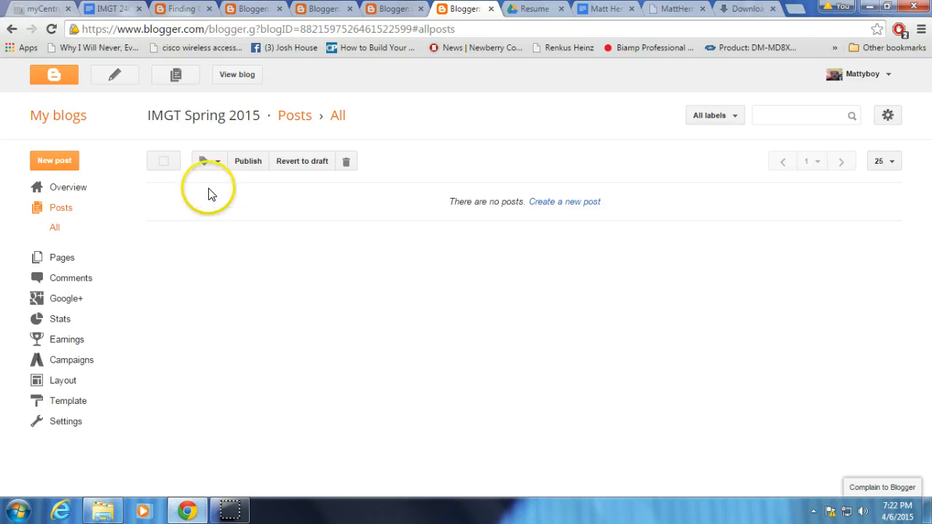
left_click(565, 201)
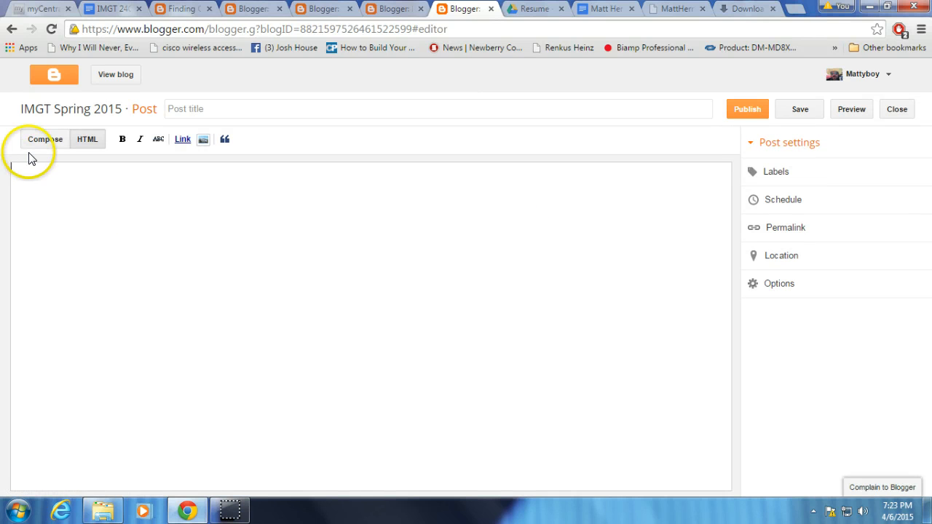
left_click(83, 142)
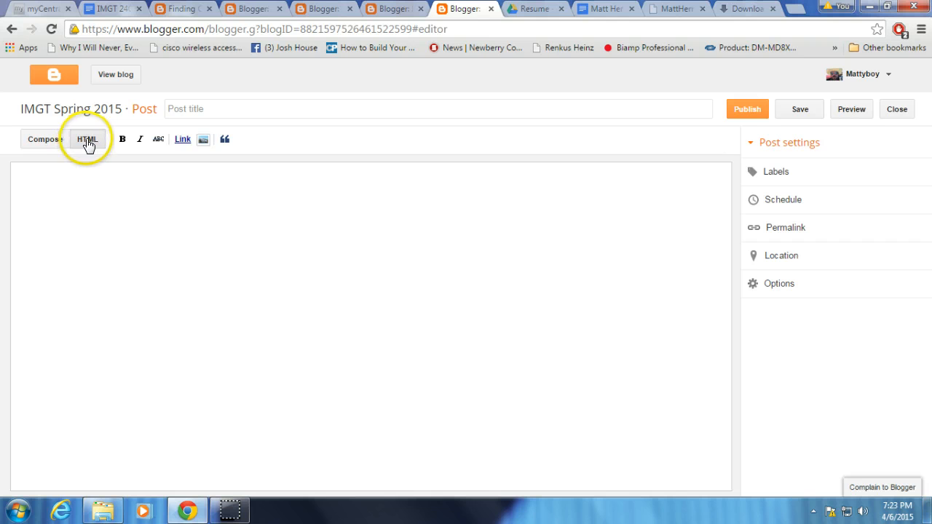
left_click(44, 144)
left_click(54, 194)
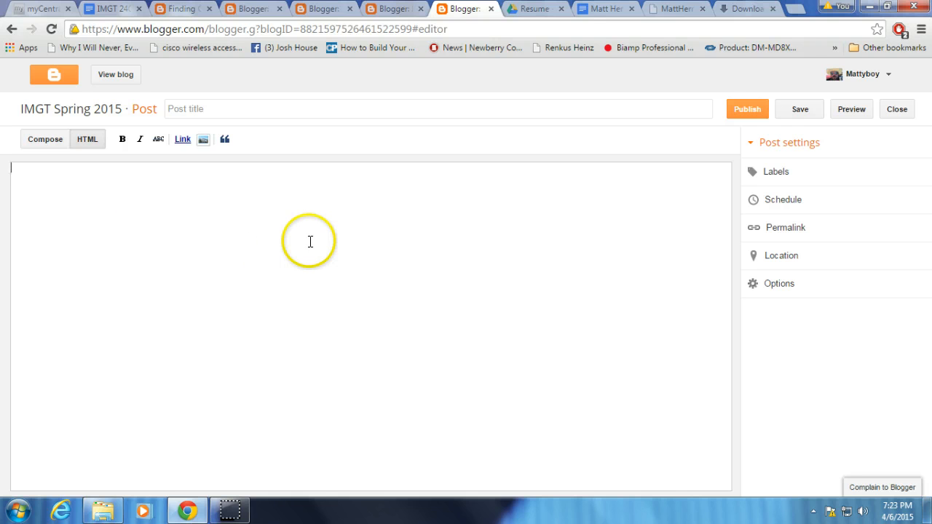
Copy the entire text of the resume document in Google Docs, paste it into the new blog post's body and select it there.
left_click(602, 11)
left_click(444, 291)
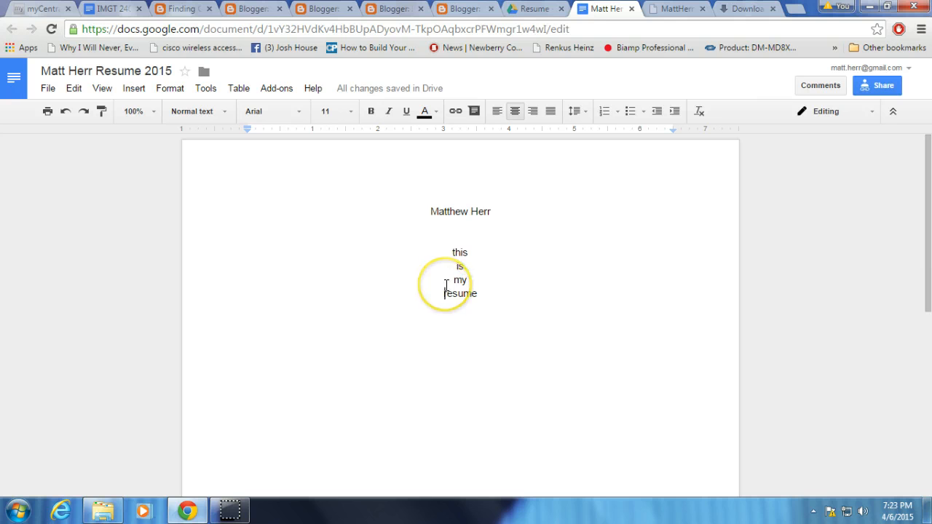
key("ctrl+a")
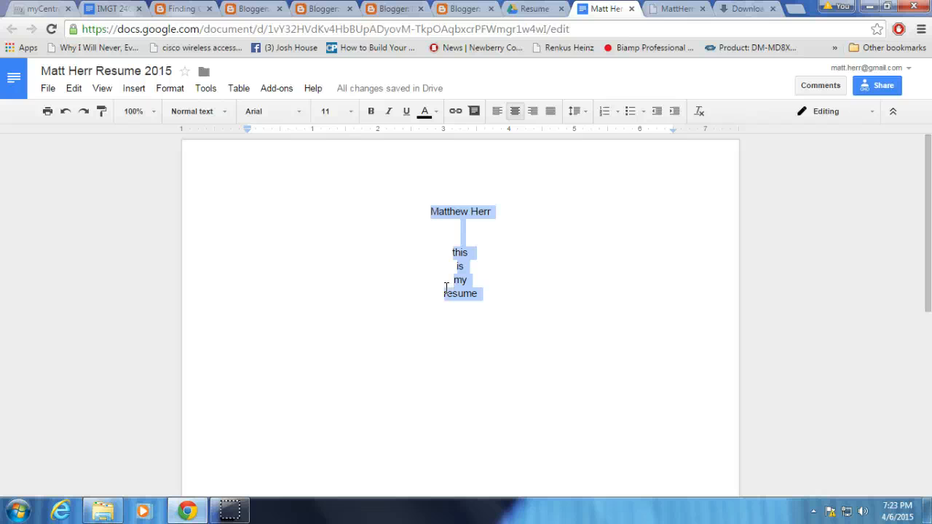
left_click(463, 9)
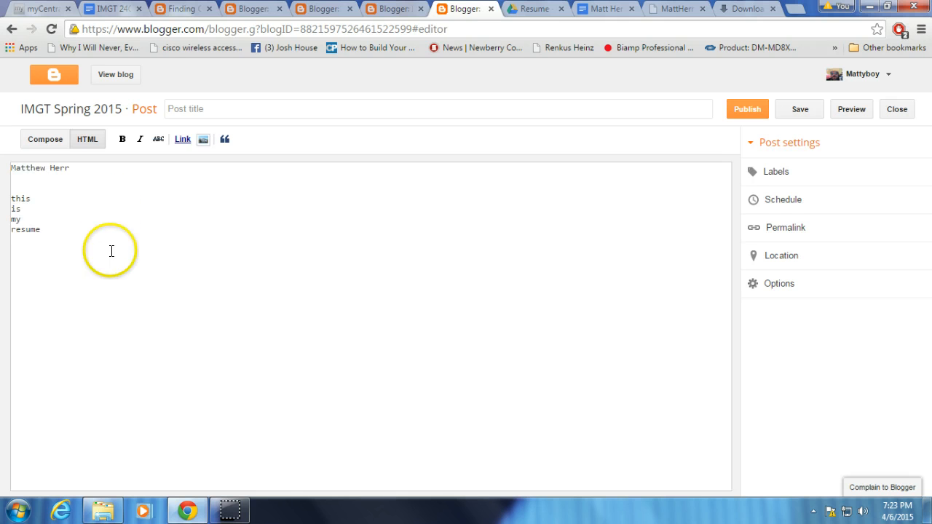
left_click_drag(110, 250, 11, 166)
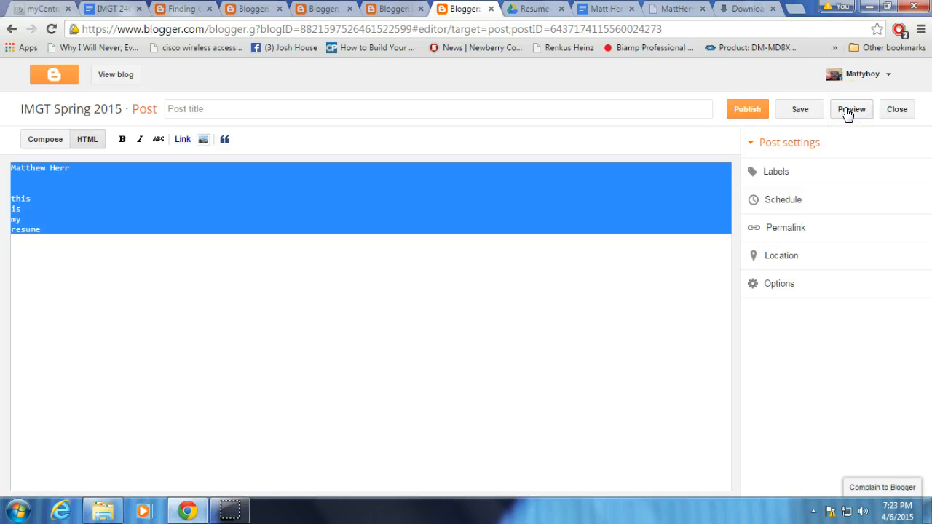
Publish the untitled post containing the pasted resume text and view the published blog.
left_click(747, 110)
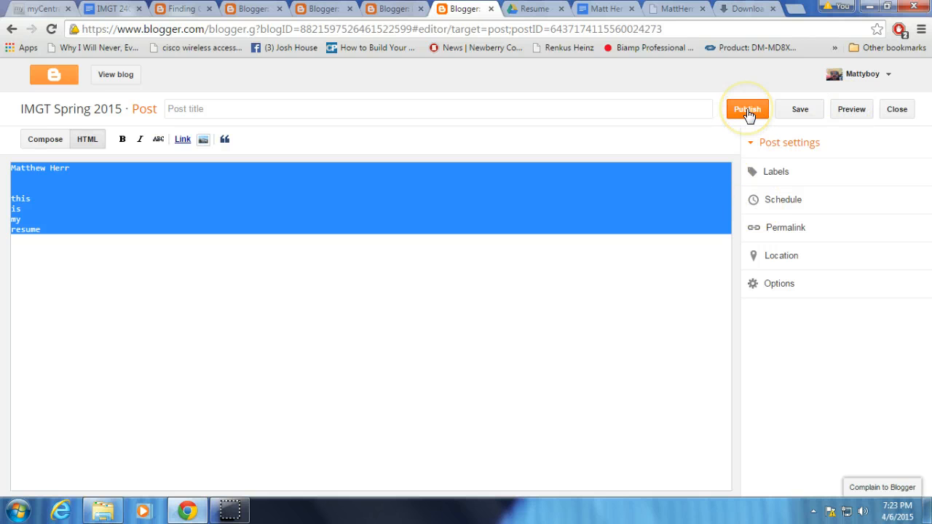
left_click(797, 117)
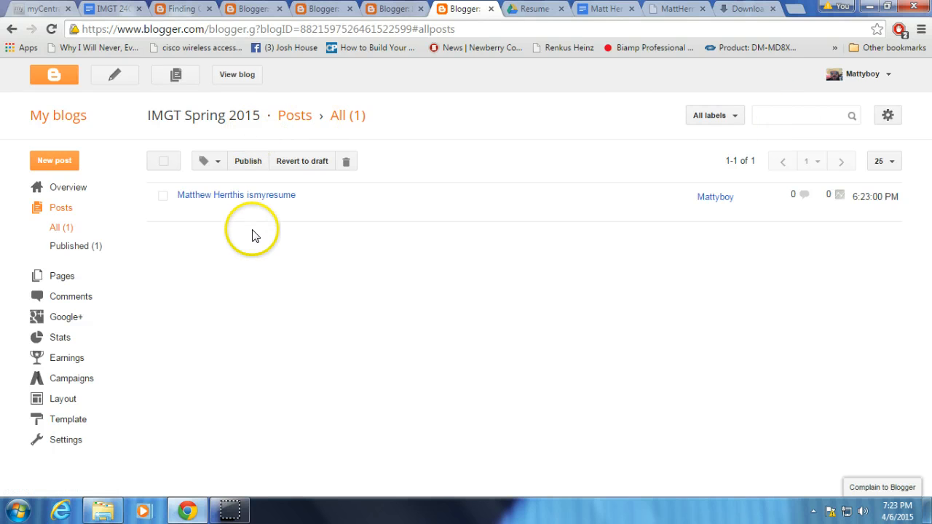
left_click(230, 80)
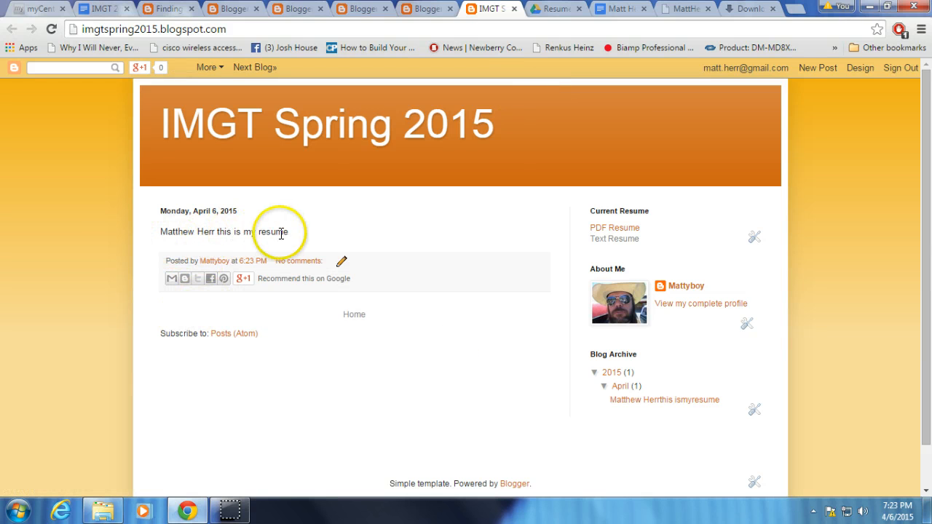
Open the published resume post for editing and select its lines "this is my resume" in the HTML.
left_click_drag(300, 232, 145, 230)
key("ctrl+c")
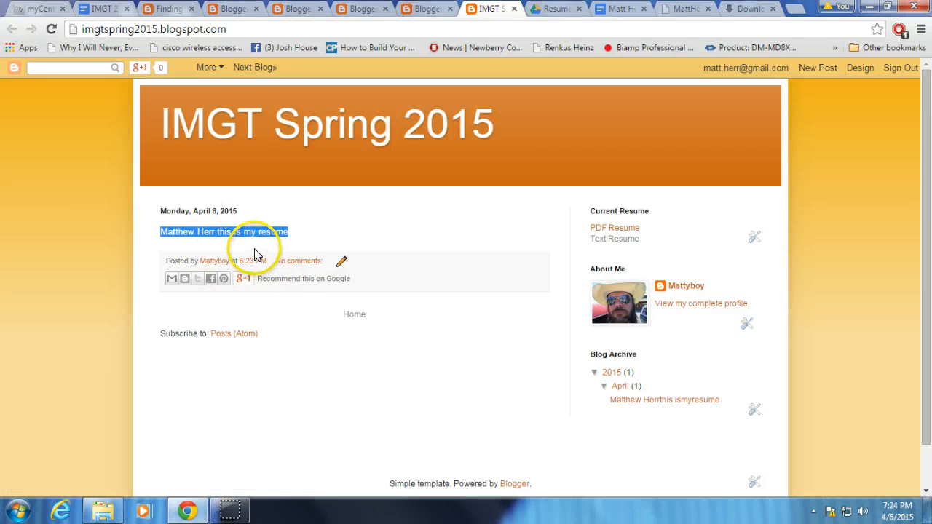
left_click(342, 263)
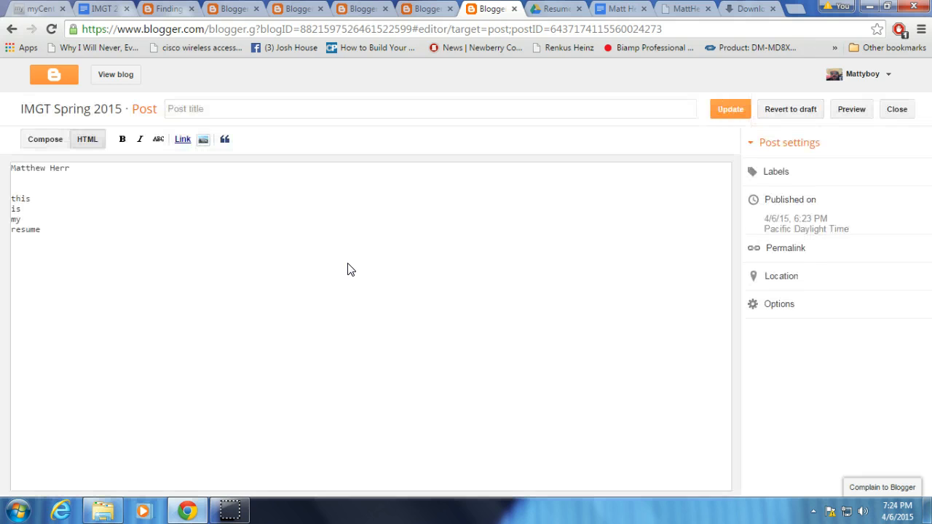
left_click_drag(66, 255, 11, 198)
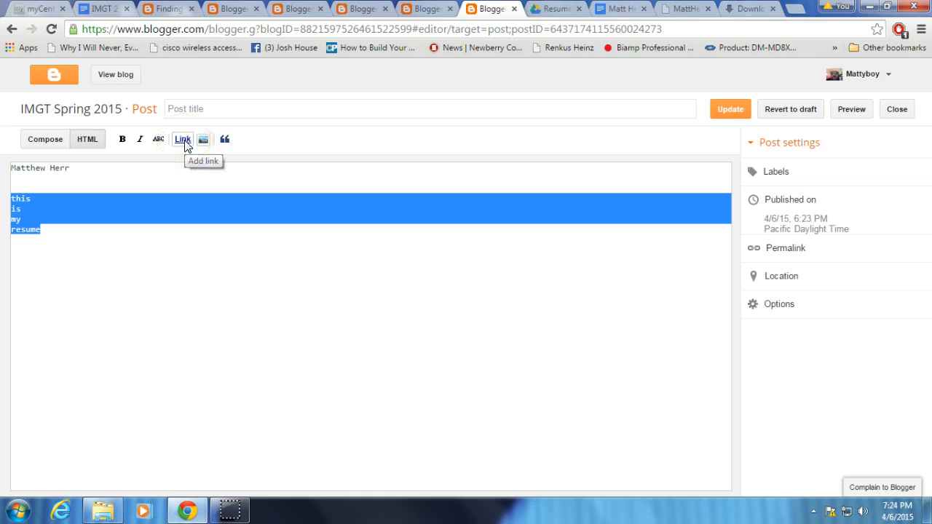
left_click(182, 141)
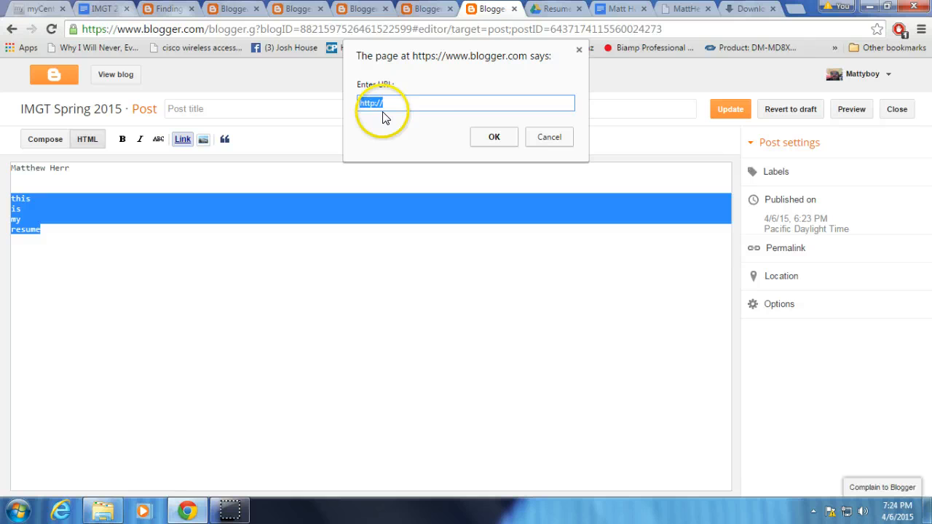
key("ctrl+v")
left_click(537, 108)
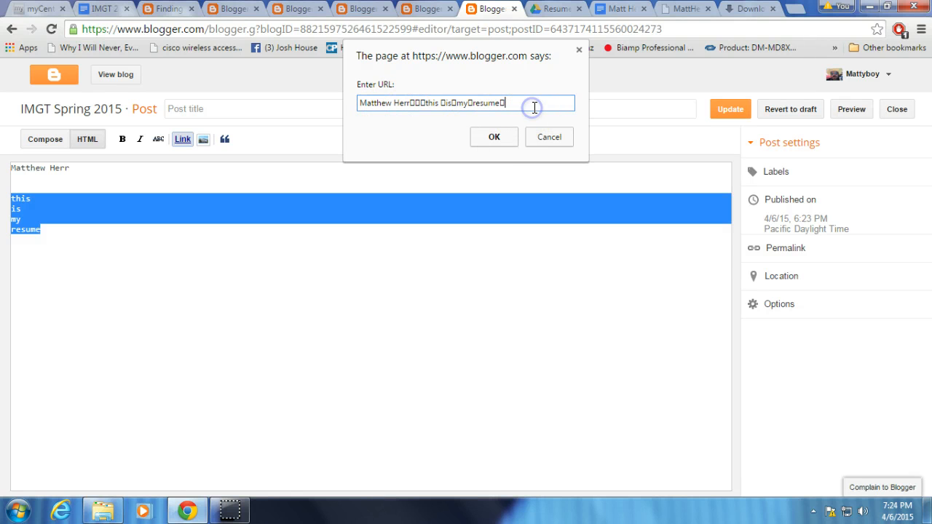
left_click_drag(533, 108, 348, 102)
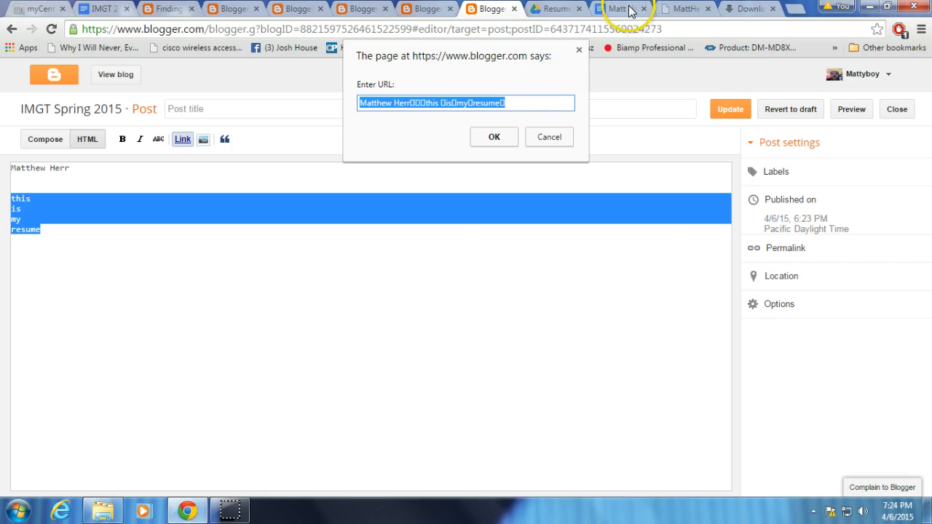
left_click(537, 135)
Copy the shareable link from the advanced sharing settings of the resume document in Google Docs and close the settings.
left_click(608, 12)
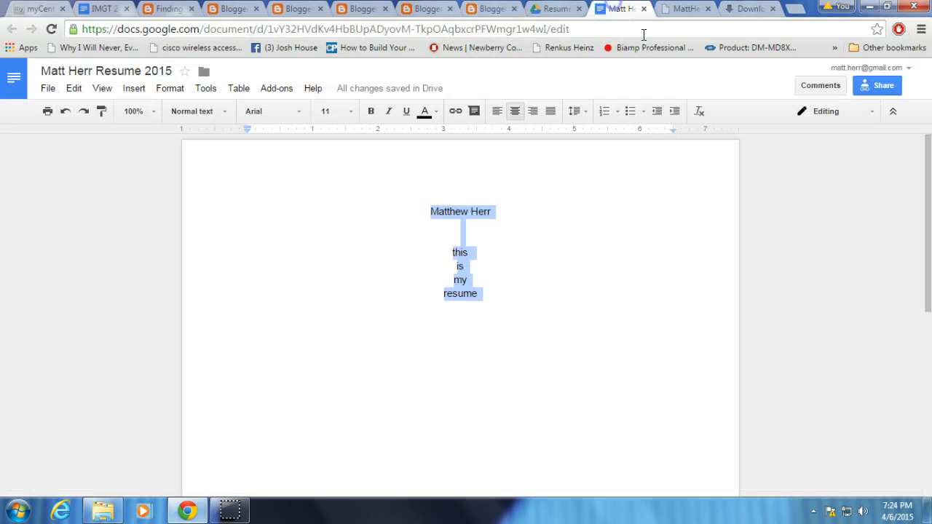
left_click(861, 93)
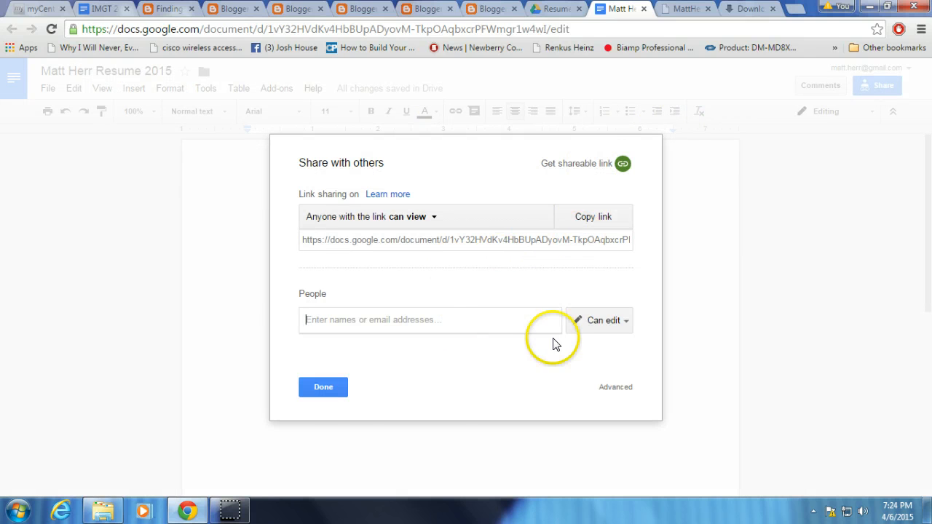
left_click(611, 386)
right_click(423, 145)
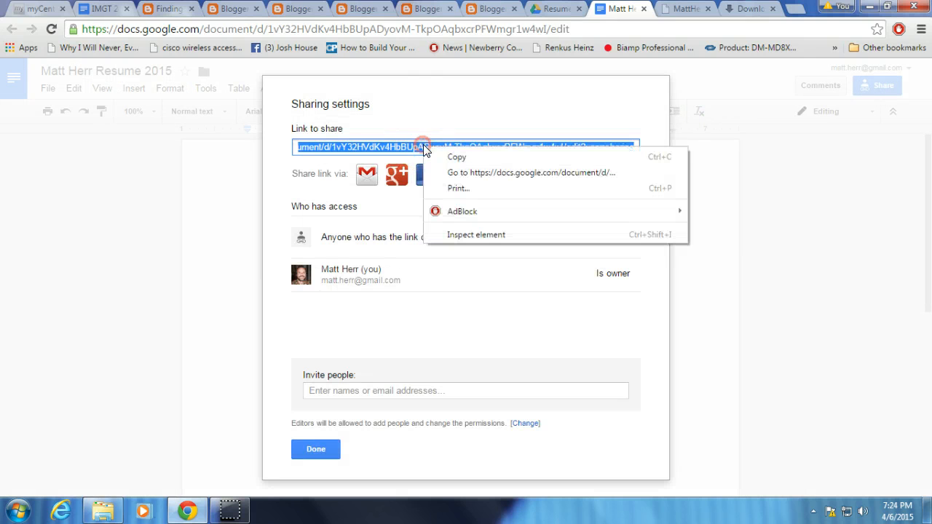
left_click(455, 154)
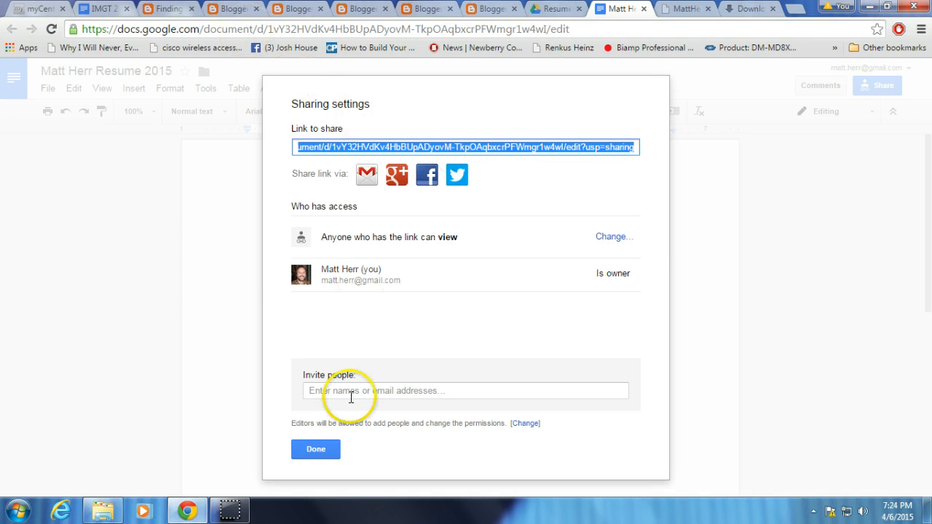
left_click(321, 450)
In the Blogger post, link the selected "this is my resume" lines to the copied document address and publish the update to the blog.
left_click(487, 8)
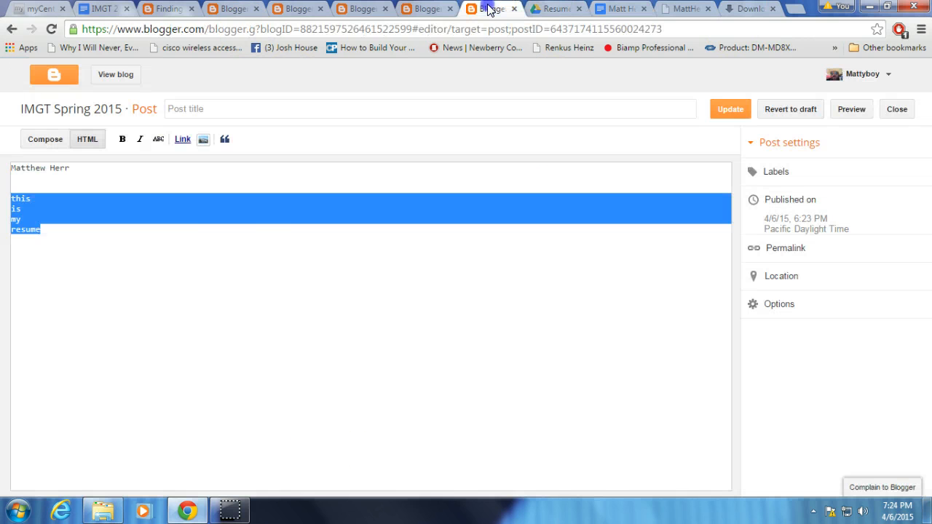
left_click(180, 141)
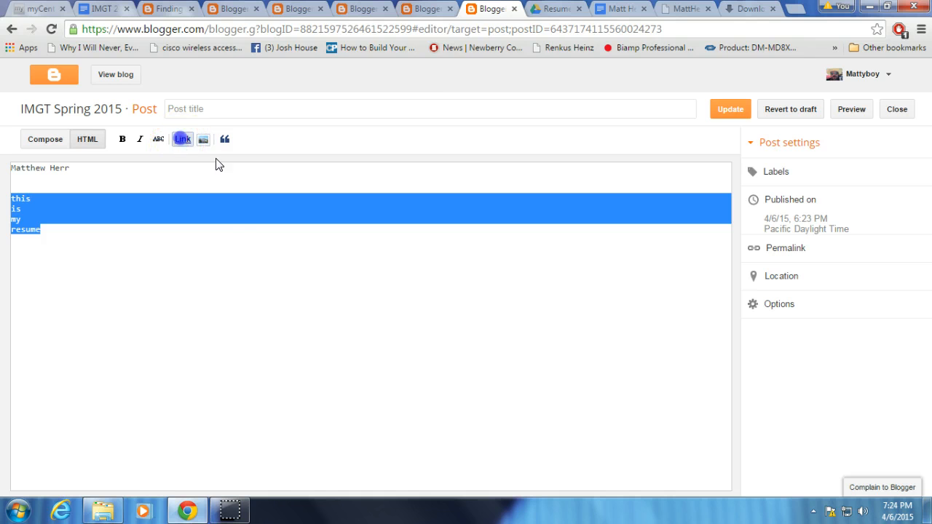
key("ctrl+v")
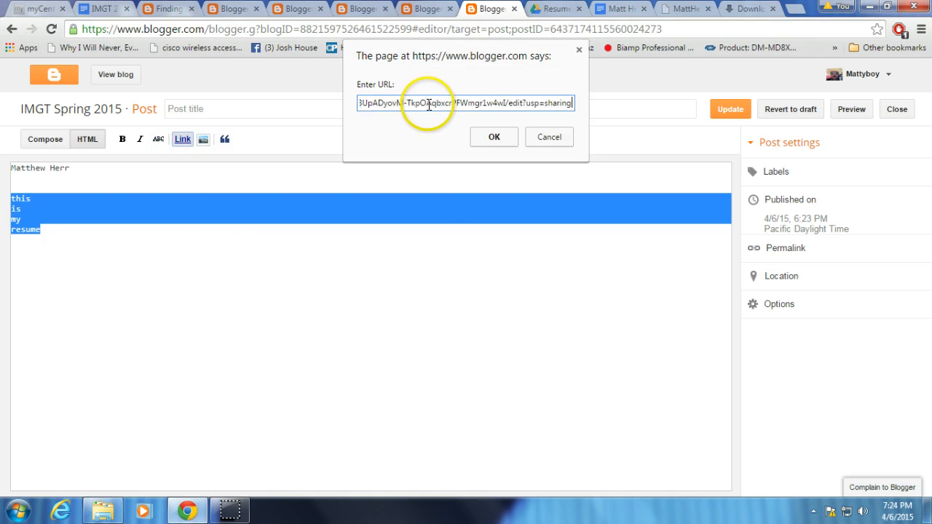
left_click(494, 137)
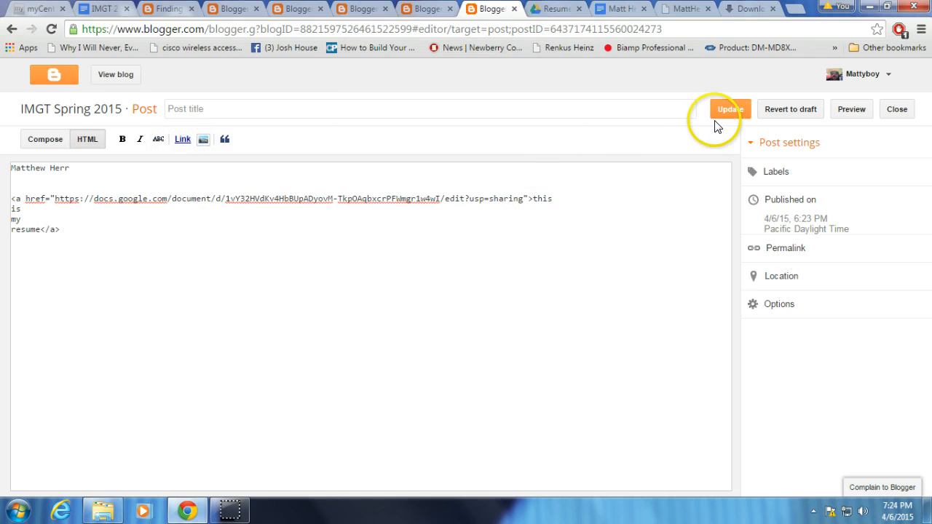
left_click(731, 110)
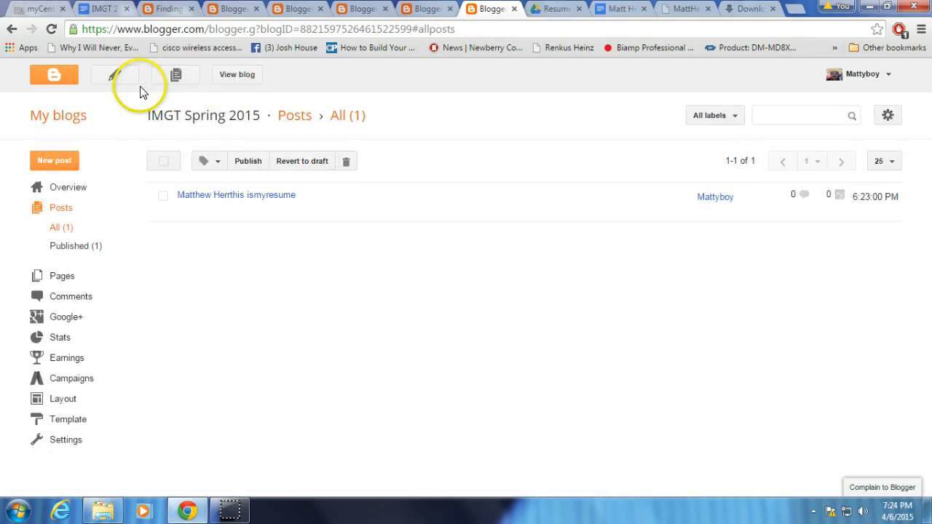
left_click(238, 74)
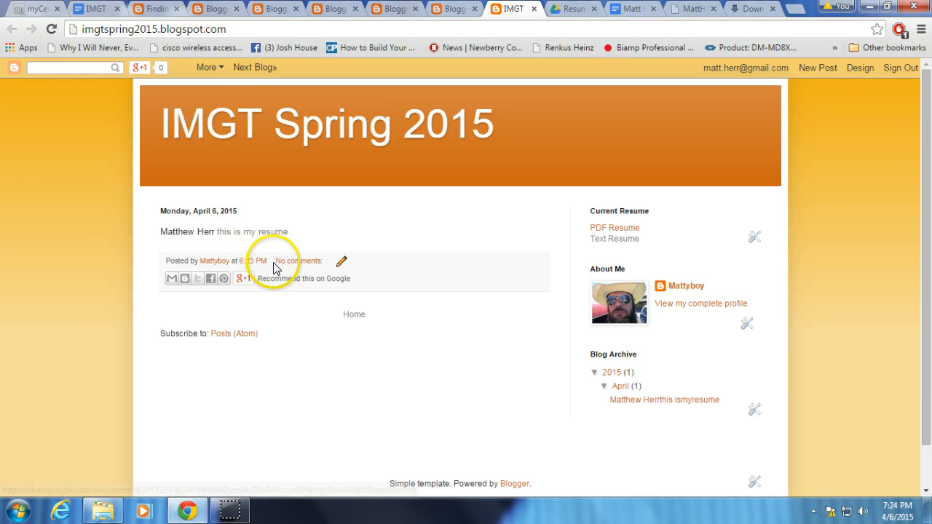
Look at the blog's Pages section and a blank new page's editor, leaving the page empty, and return to the published blog.
left_click(860, 69)
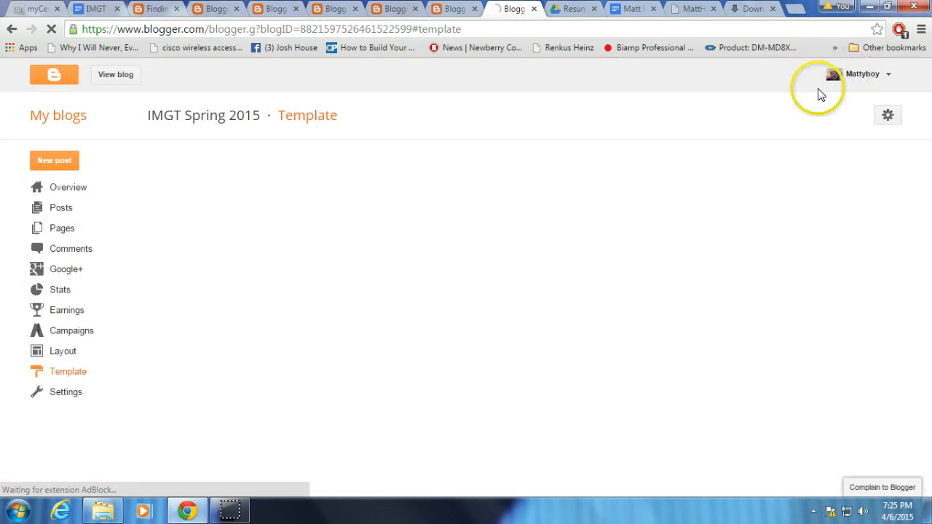
left_click(58, 232)
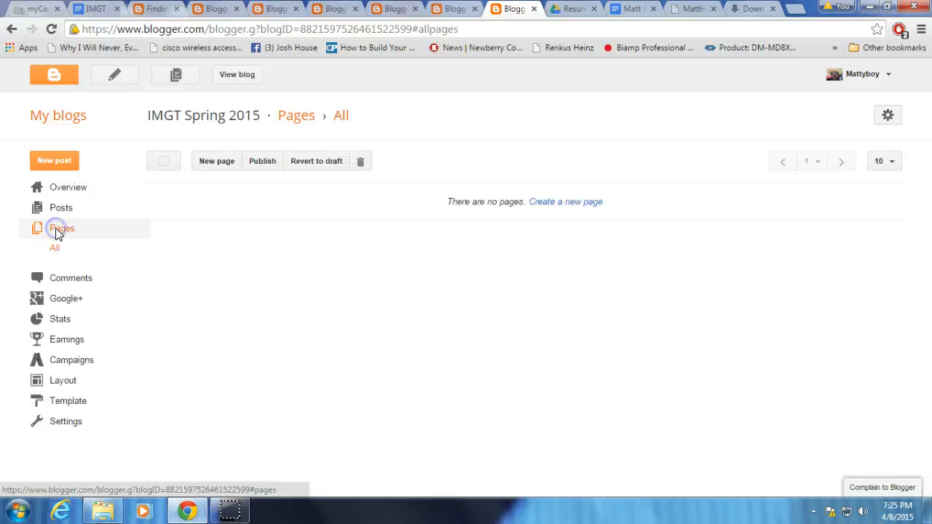
left_click(65, 252)
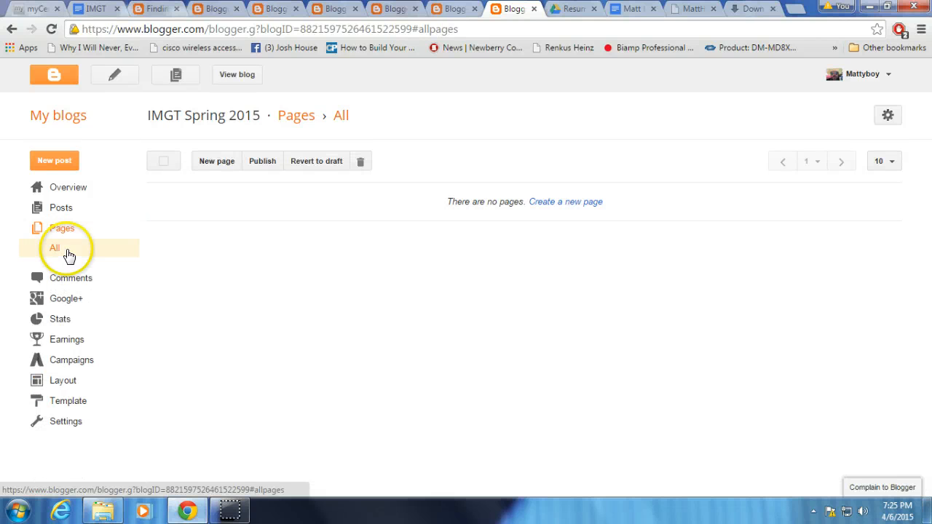
left_click(215, 163)
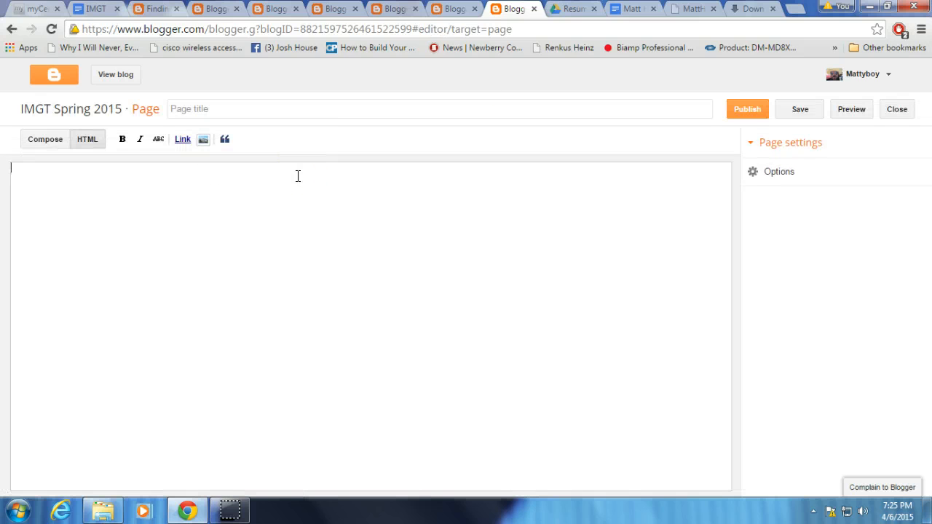
left_click(277, 210)
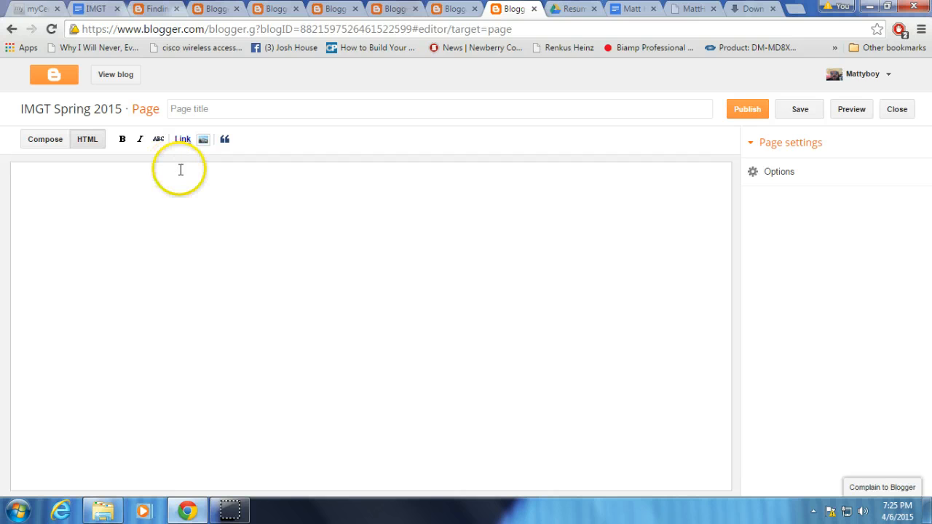
left_click(895, 111)
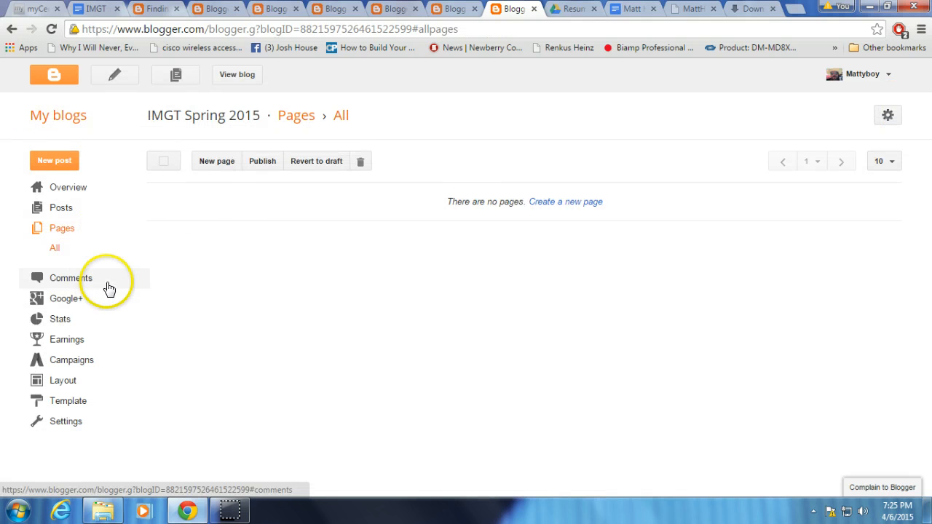
left_click(236, 75)
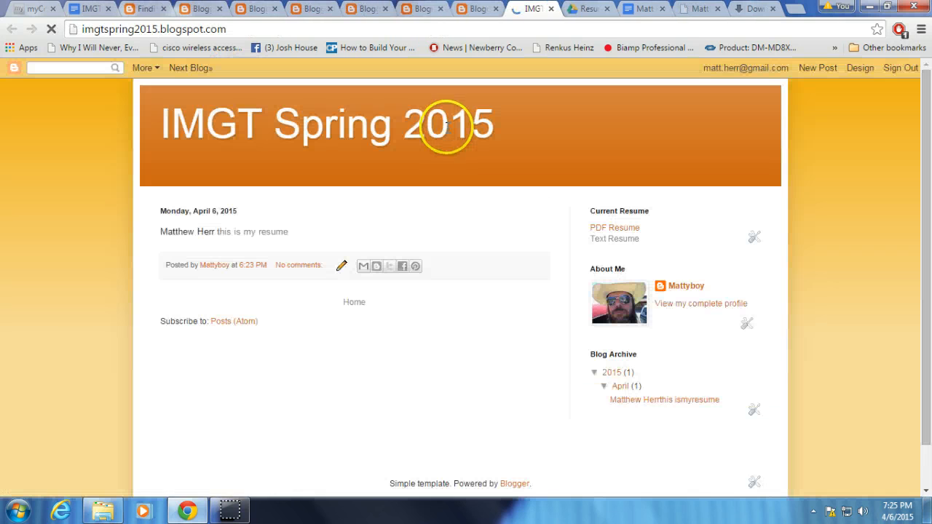